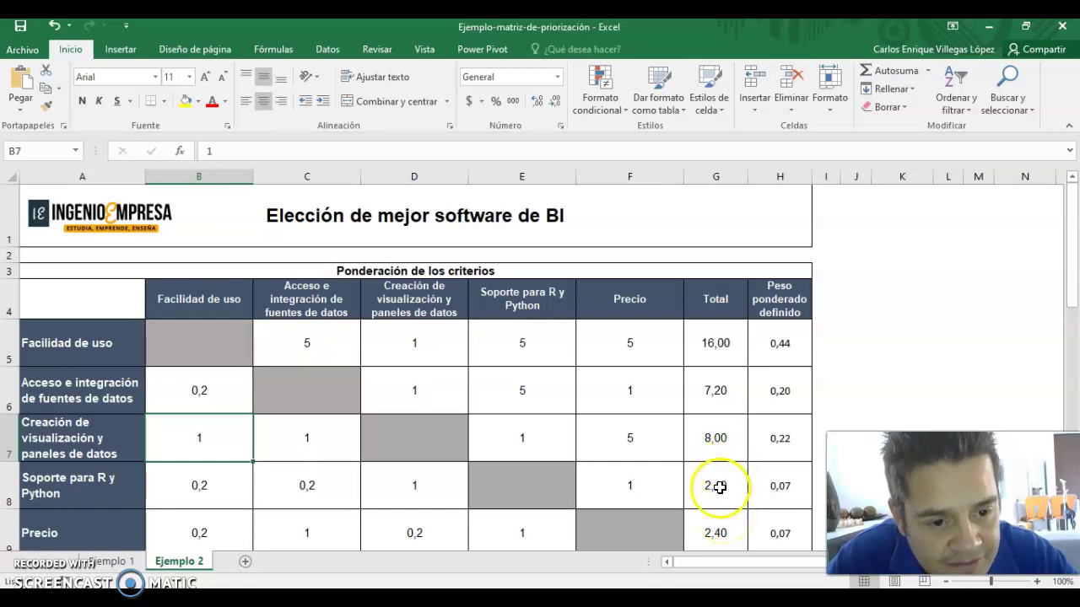
Review how the Total and Peso ponderado definido formulas are calculated in the Ponderación de los criterios table.
left_click(718, 487)
key("Down")
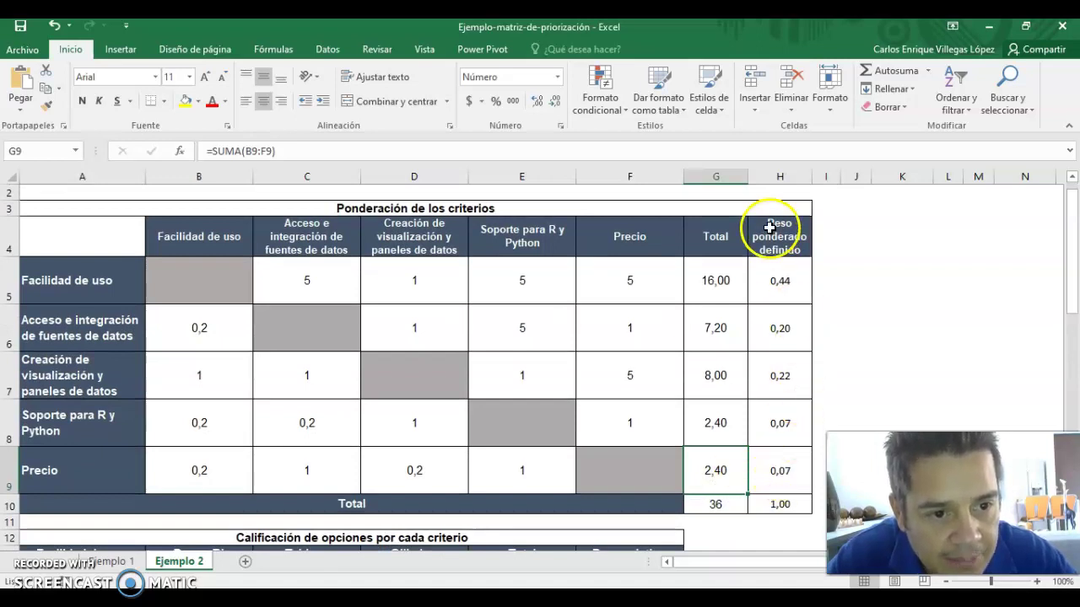
left_click(702, 285)
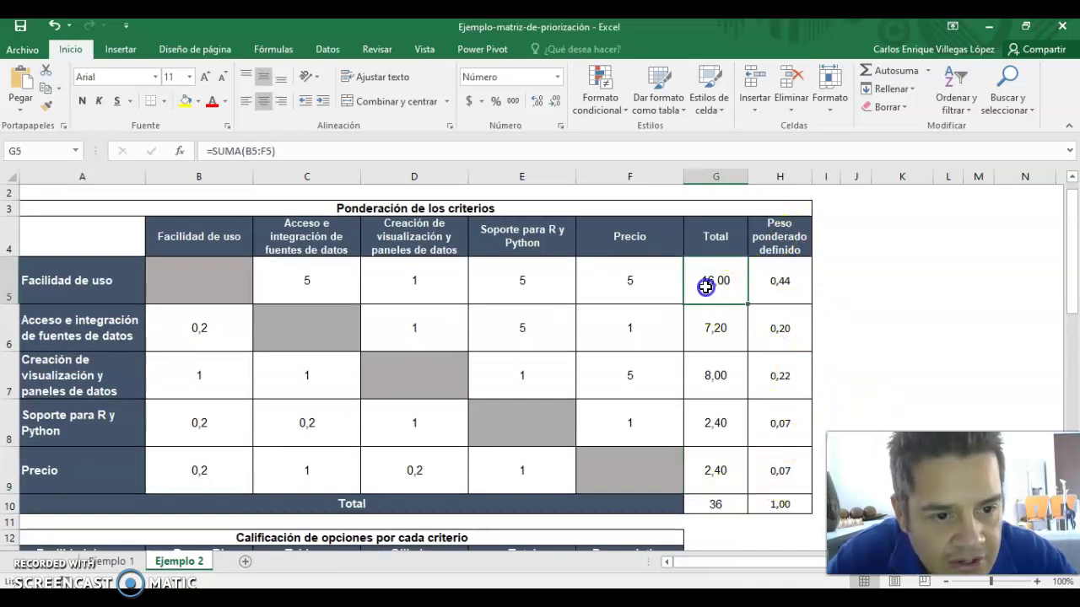
left_click(705, 508)
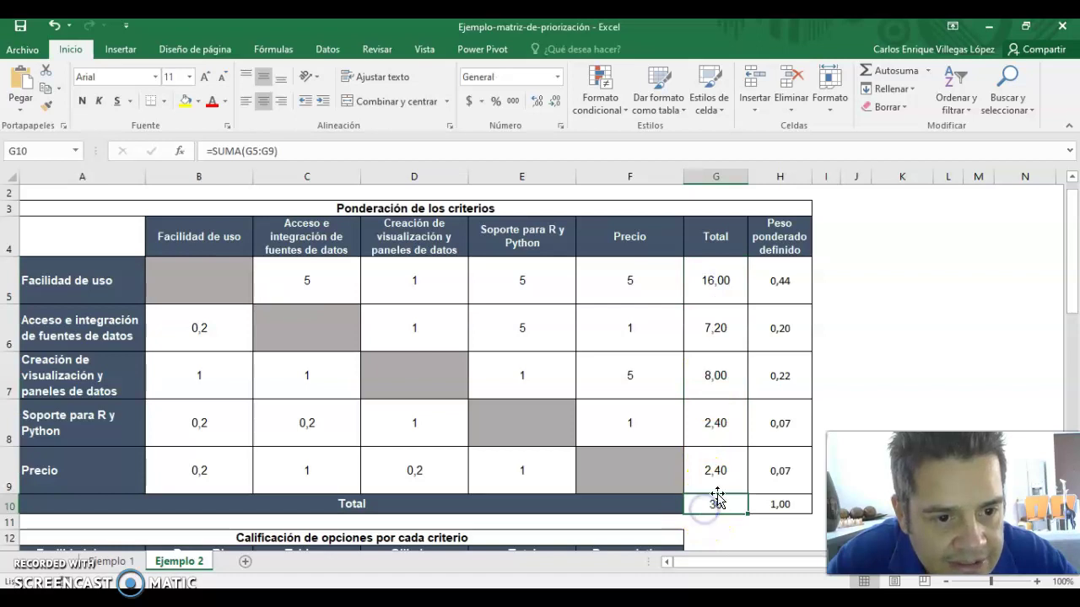
left_click(782, 291)
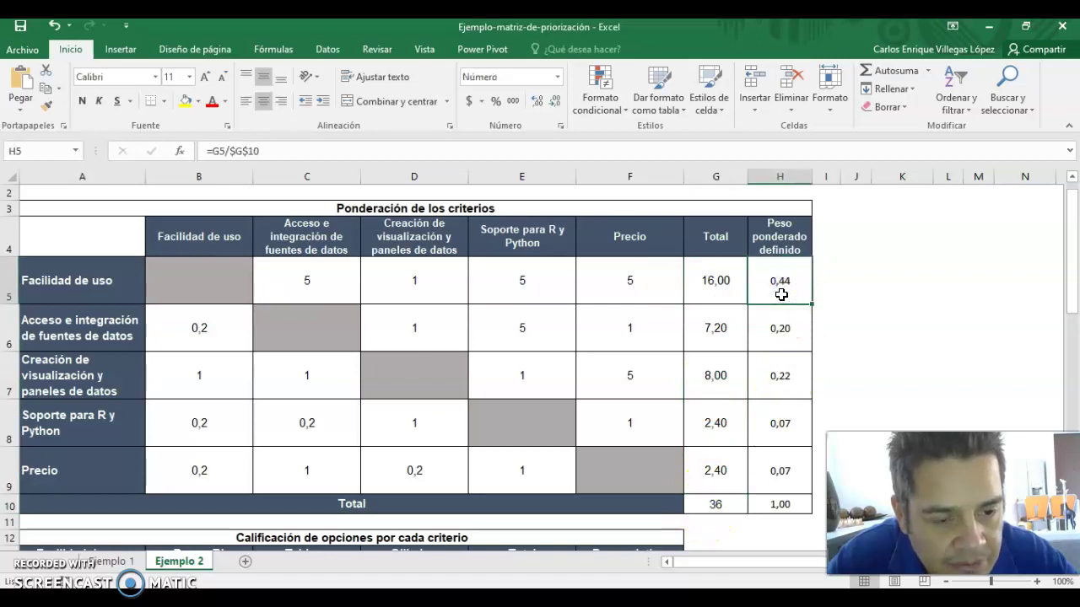
left_click(709, 331)
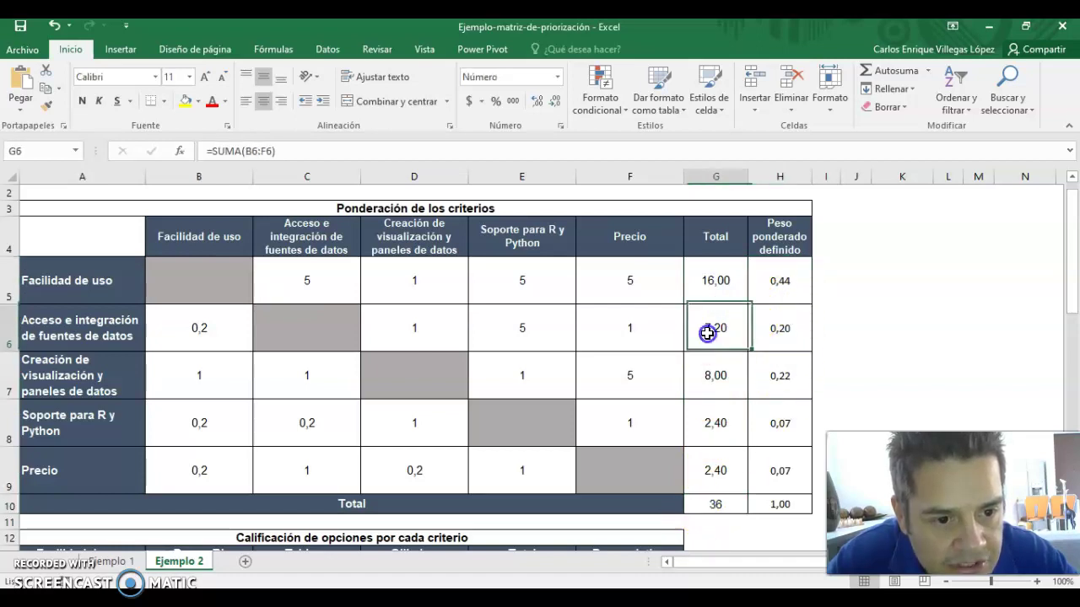
left_click(719, 504)
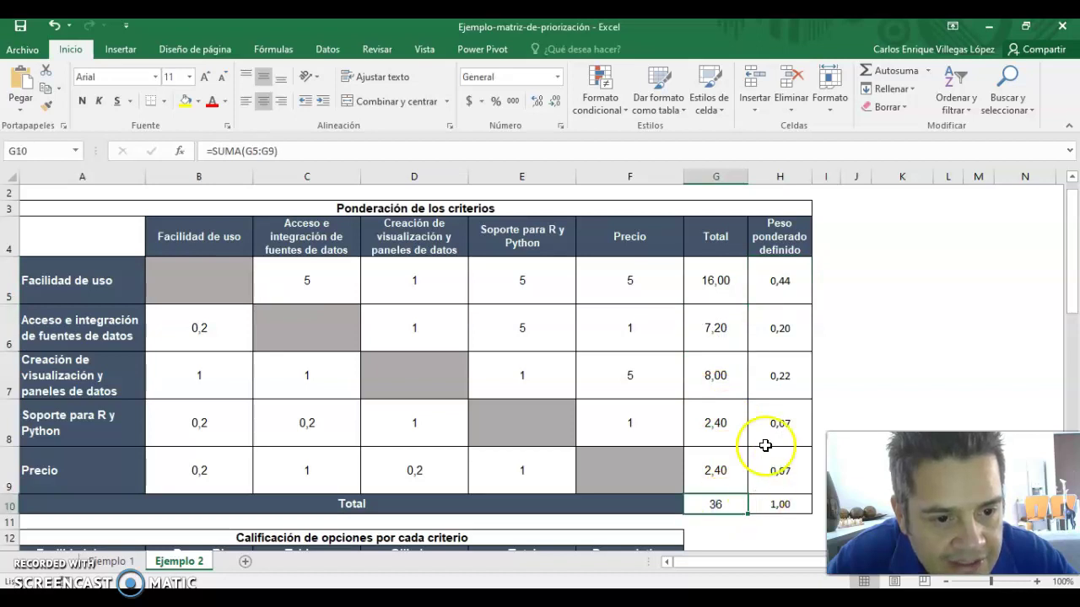
left_click(779, 341)
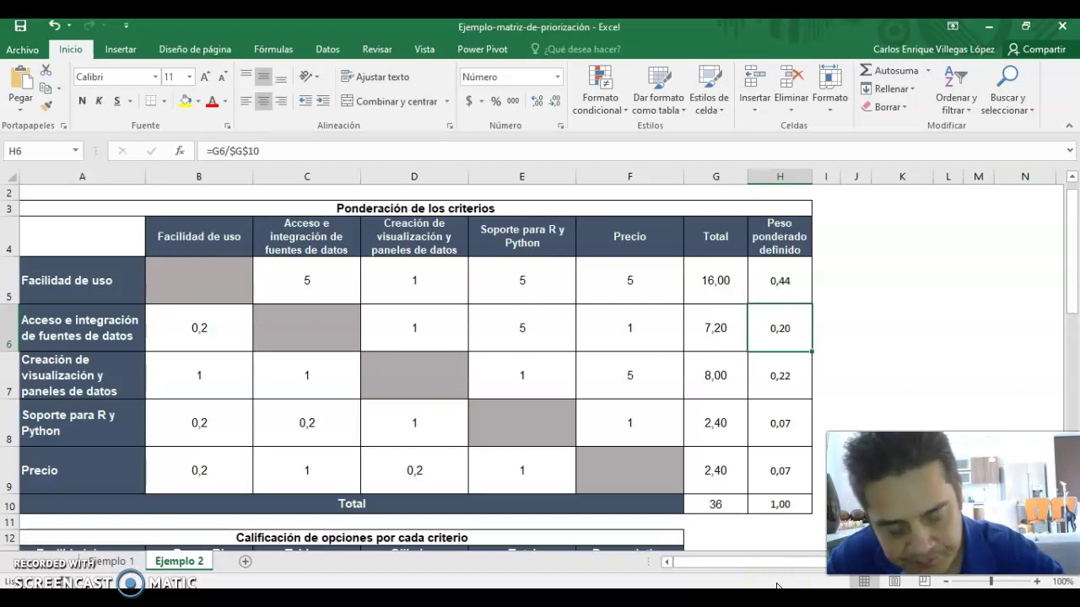
Examine the Facilidad de uso table's options and its pairwise ratings of Power BI, Tableau and Qlikview.
key("Left")
key("Left")
key("Left")
key("Left")
key("Left")
key("Left")
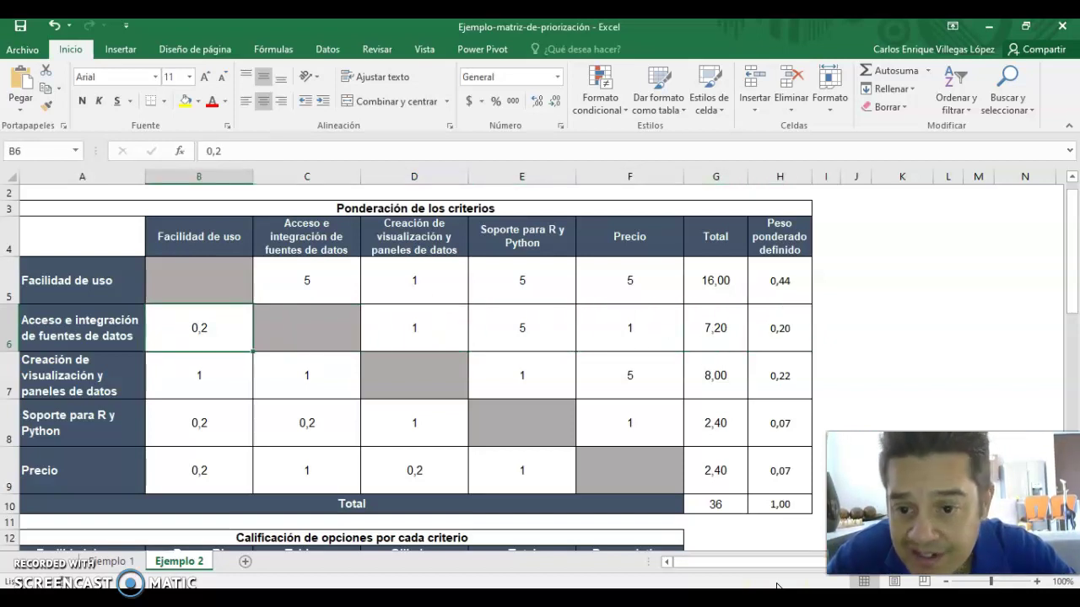
key("Up")
key("Up")
key("Up")
key("Down")
key("Down")
key("Down")
key("Down")
key("Down")
key("Down")
key("Down")
key("Down")
key("Down")
key("Down")
key("Down")
key("Down")
key("Down")
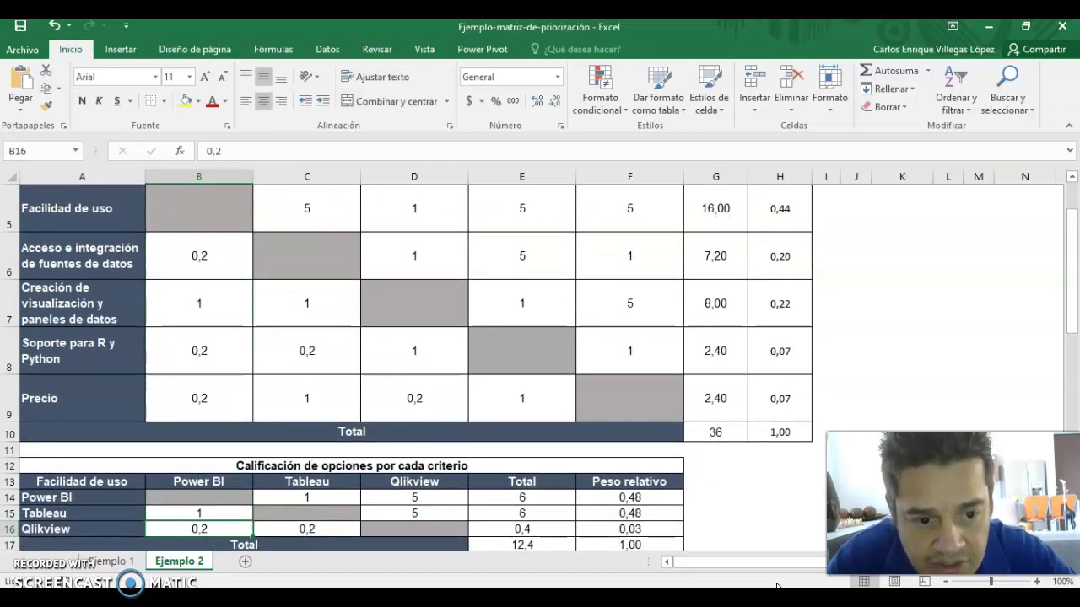
key("Down")
key("Down")
key("Down")
key("Down")
key("Down")
key("Down")
key("Down")
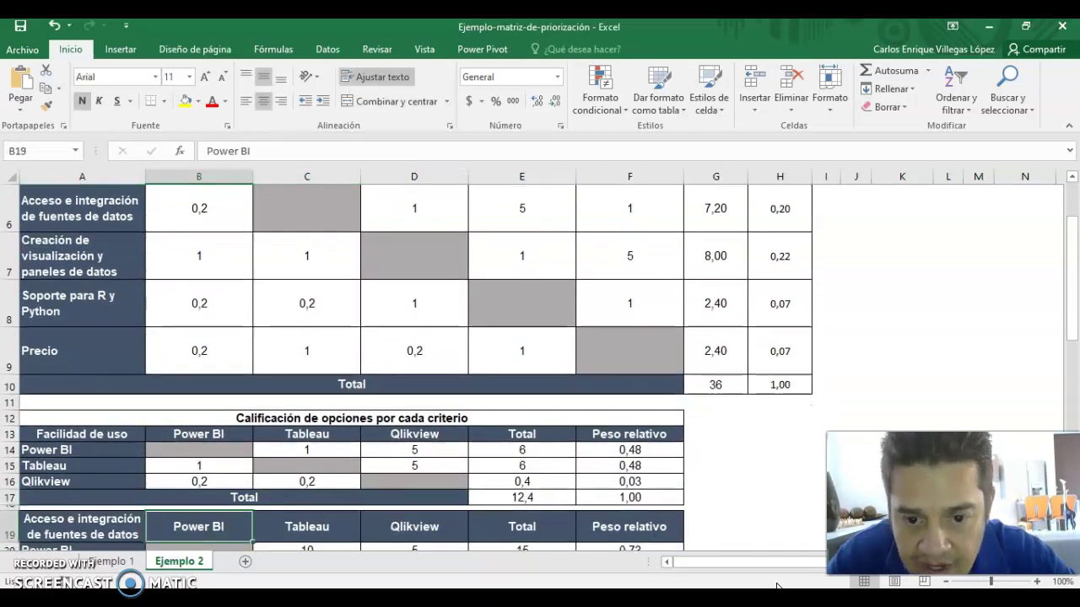
key("Down")
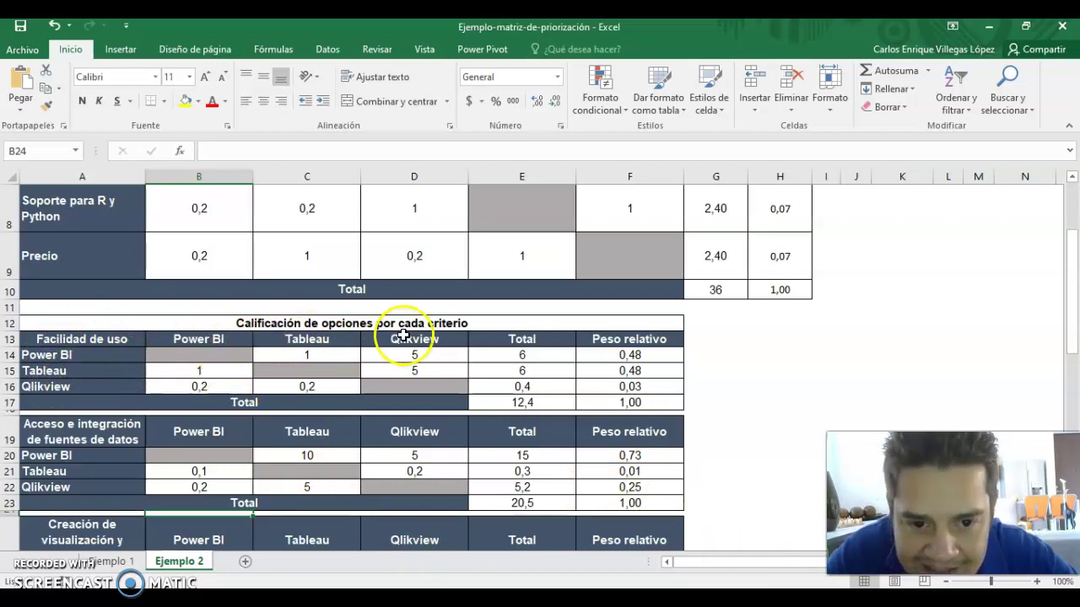
left_click(108, 335)
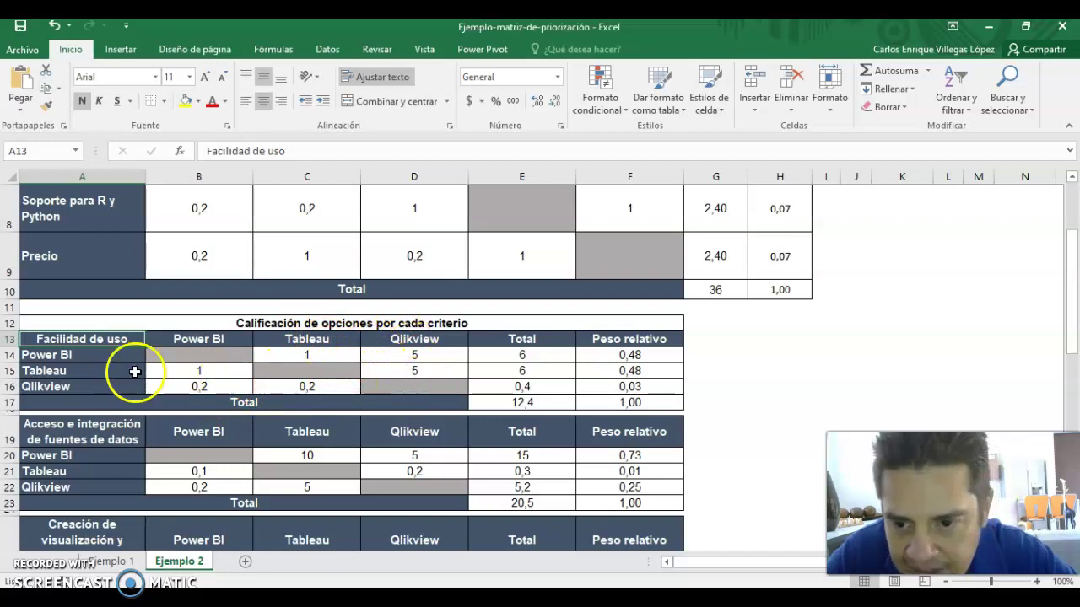
left_click(89, 355)
left_click_drag(89, 355, 87, 391)
left_click_drag(200, 339, 455, 342)
left_click(313, 357)
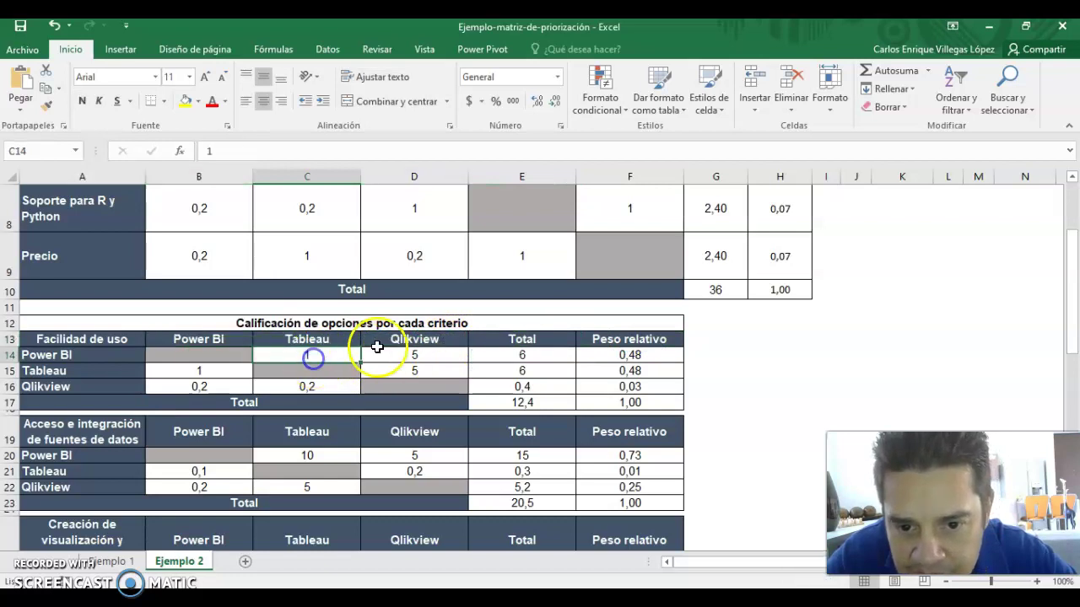
left_click(379, 353)
left_click(392, 369)
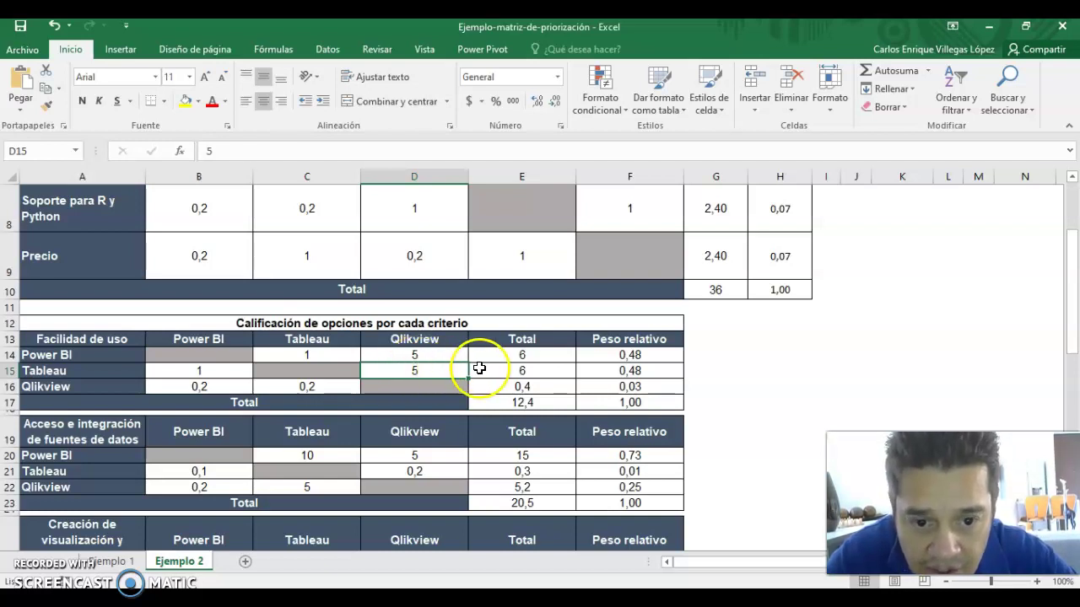
left_click(381, 355)
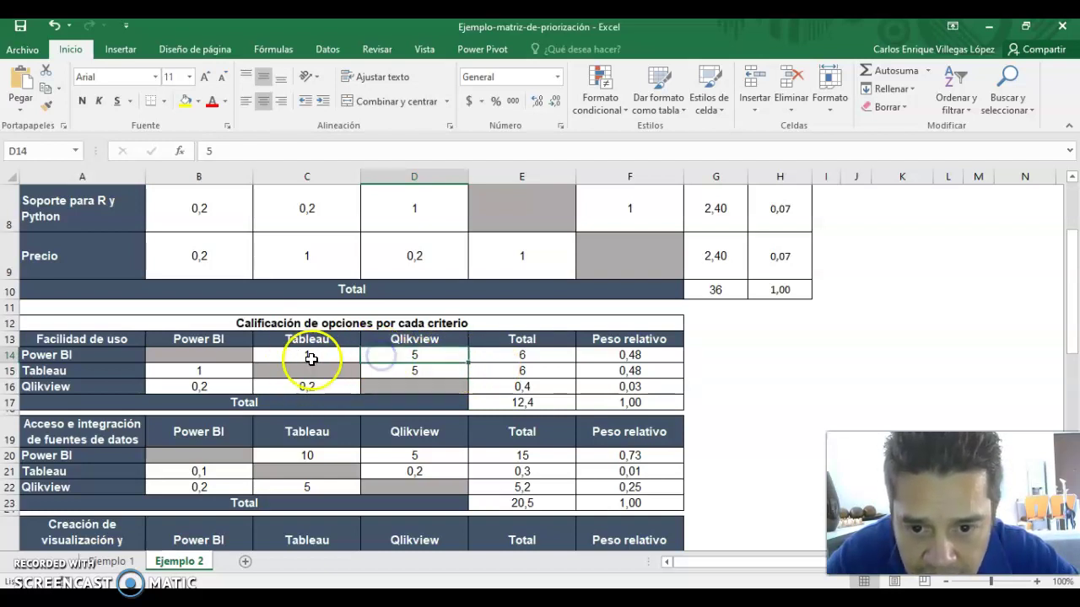
Check the row totals of Power BI, Tableau and Qlikview against their ratings in the Facilidad de uso table.
left_click(532, 360)
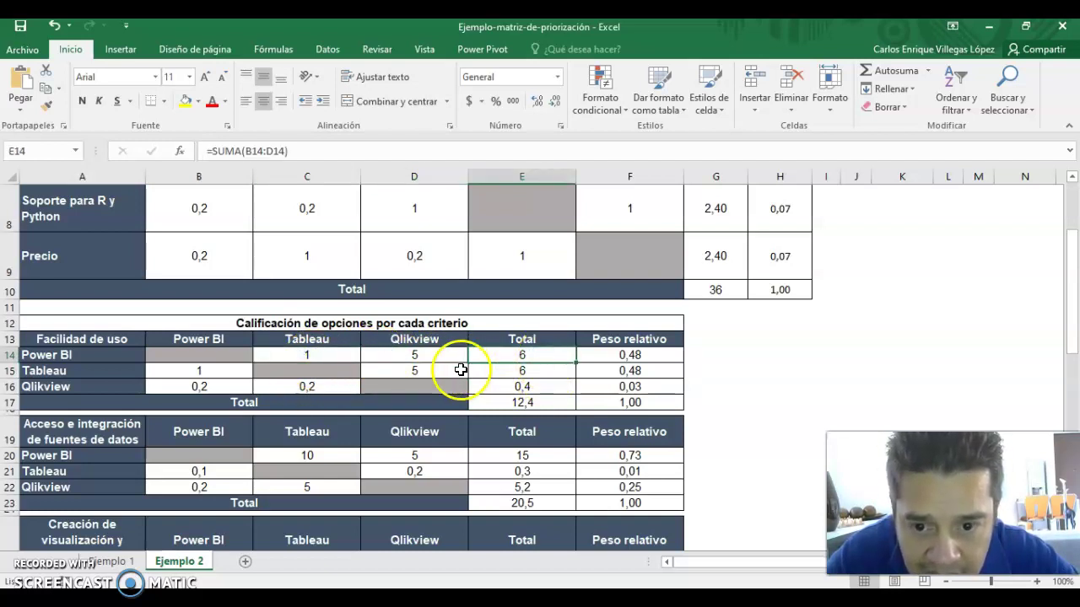
left_click(458, 370)
left_click(506, 374)
left_click(414, 368)
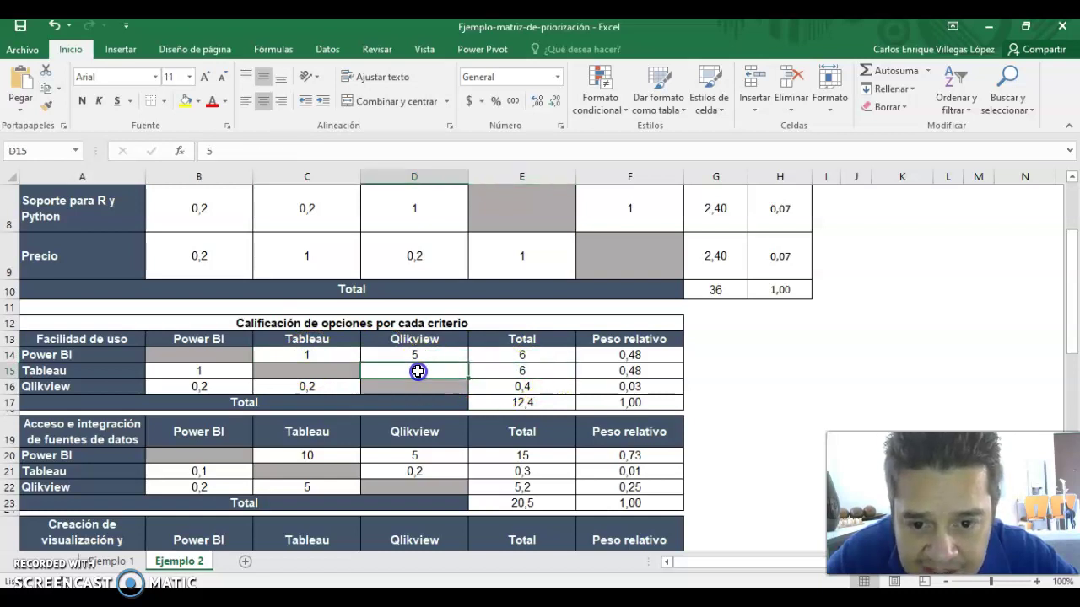
left_click(203, 372)
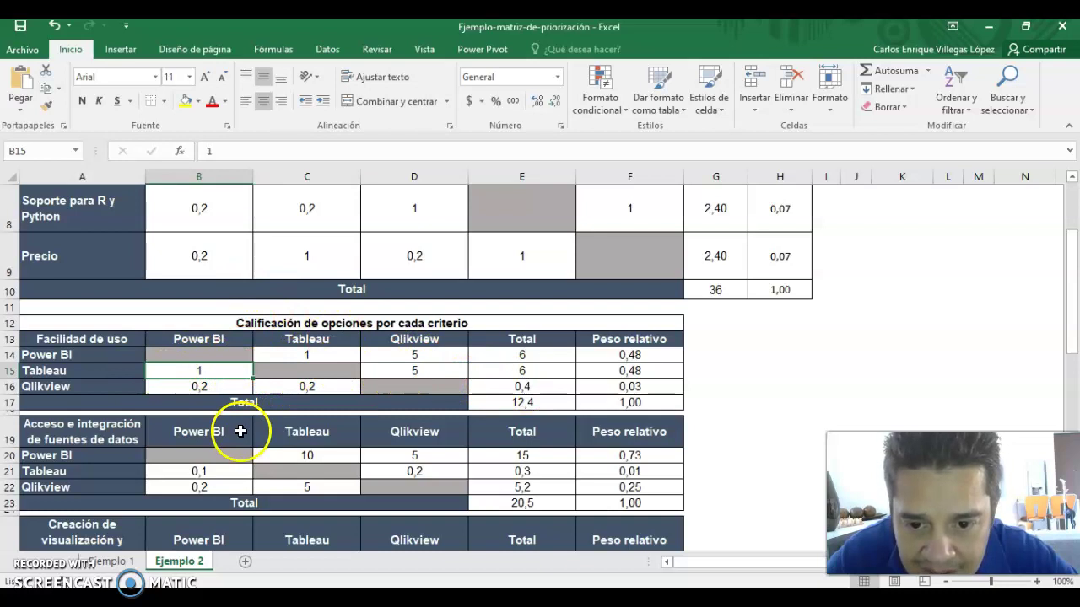
left_click(191, 384)
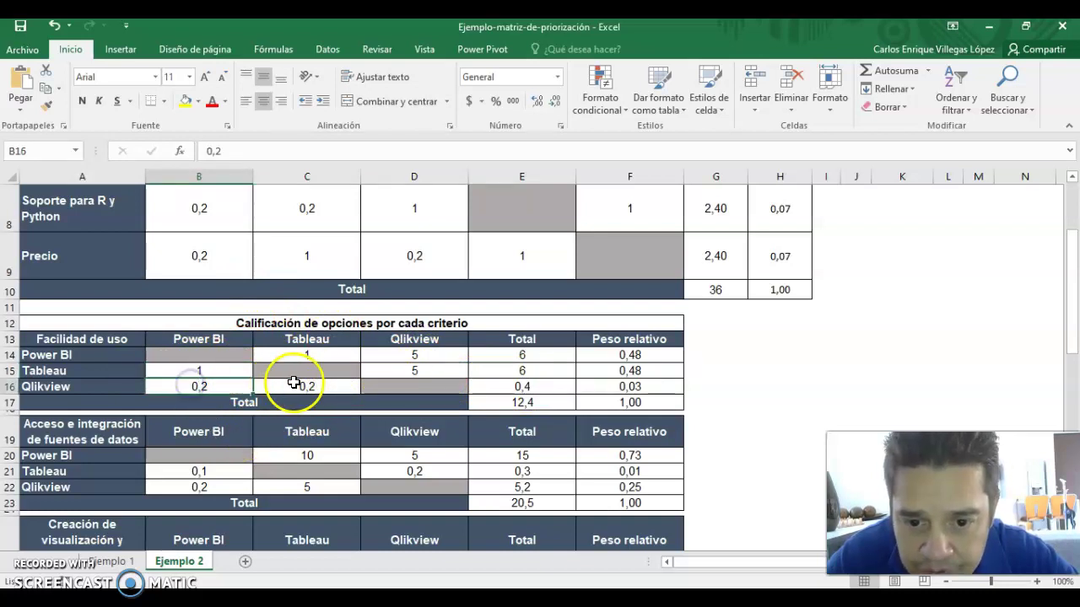
left_click(527, 383)
Inspect the overall total and Power BI's Peso relativo formula in the Facilidad de uso table.
left_click_drag(533, 360, 533, 409)
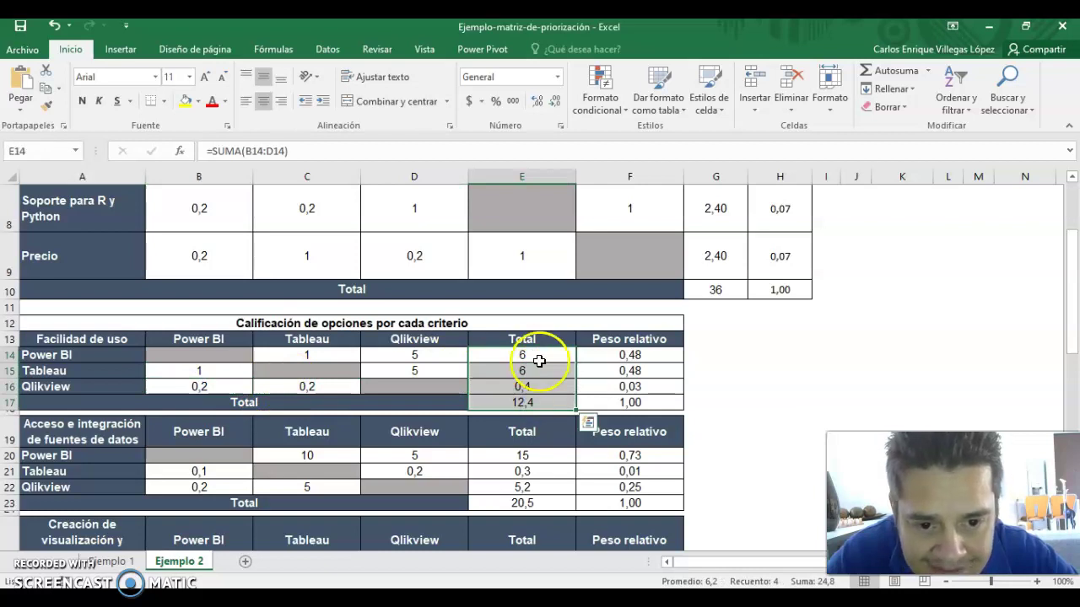
left_click(537, 403)
left_click_drag(528, 359, 540, 414)
left_click(544, 399)
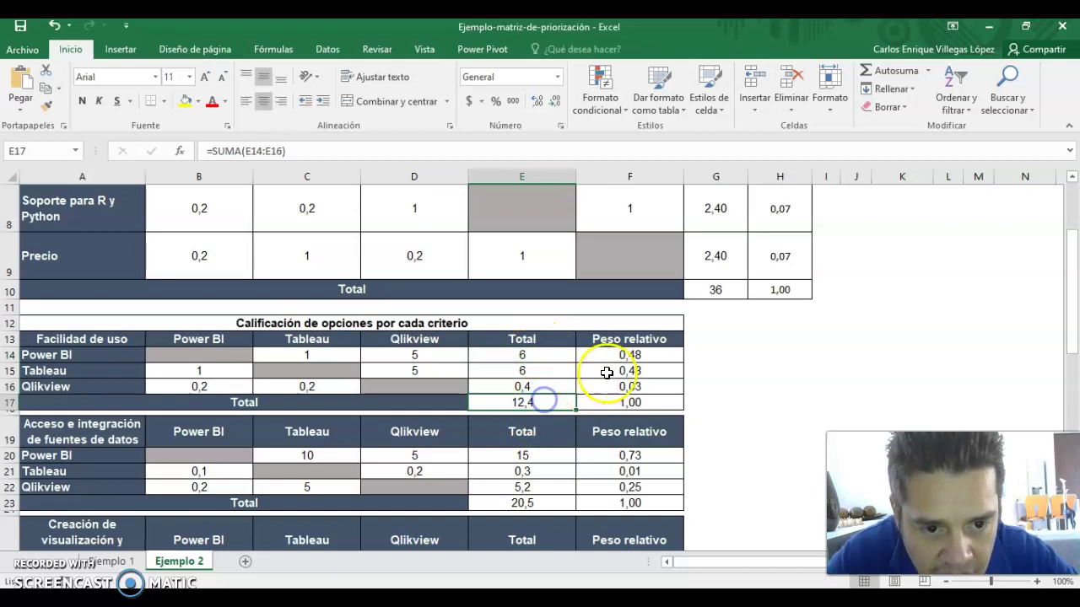
left_click(633, 354)
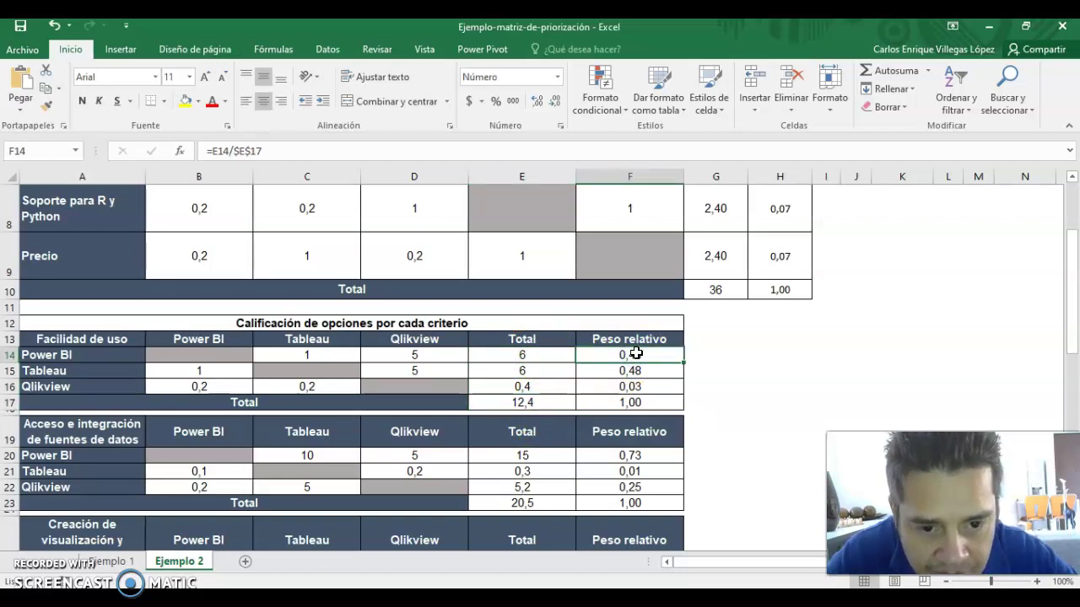
left_click(115, 338)
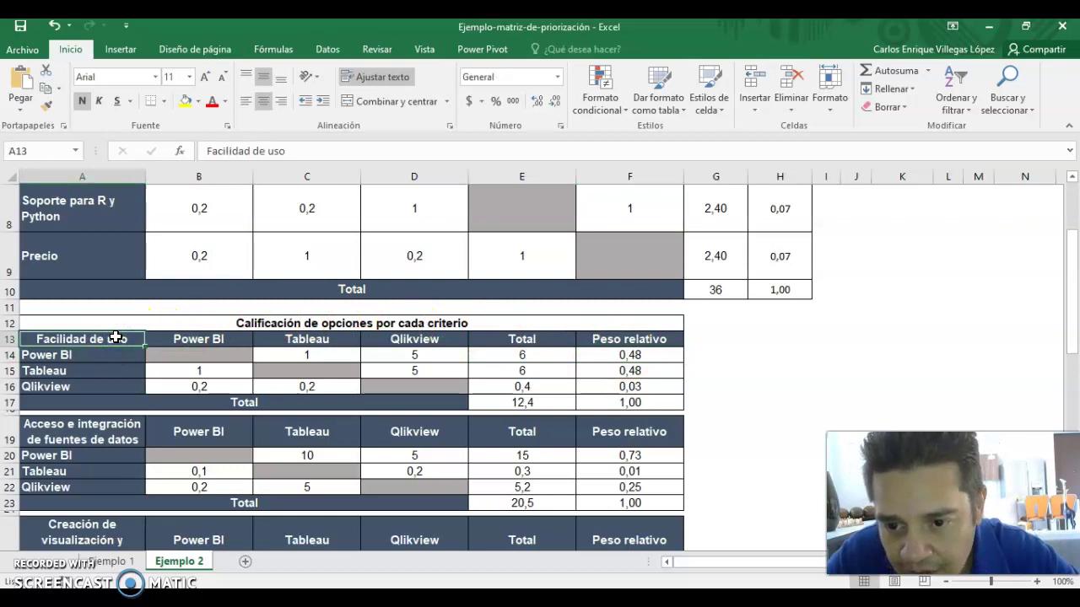
Examine the options compared and the shaded diagonal cells in the Acceso e integración de fuentes de datos table.
left_click(119, 436)
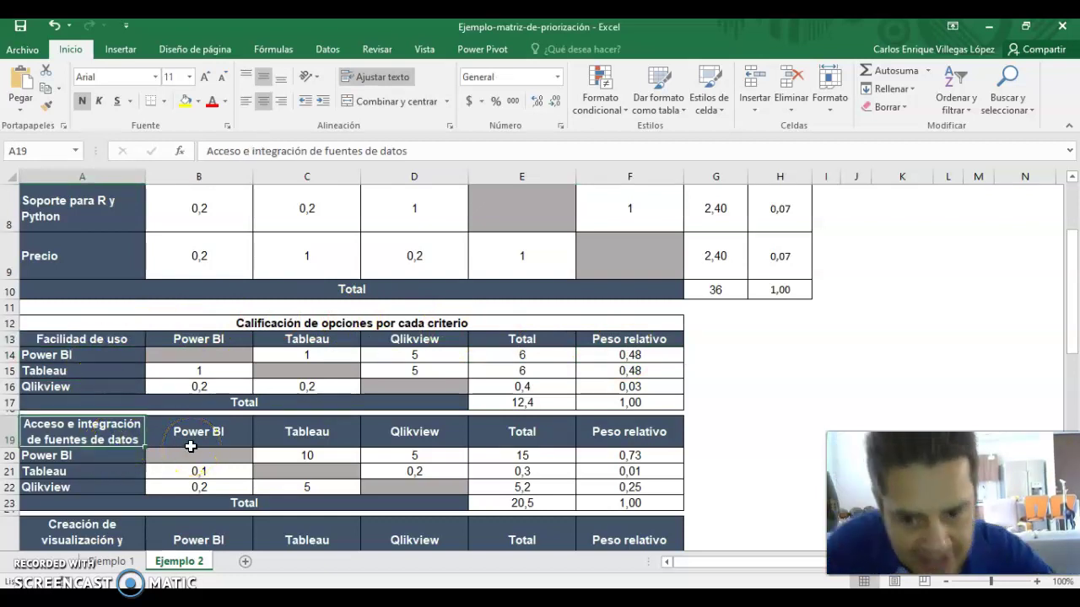
left_click_drag(88, 455, 97, 487)
left_click_drag(167, 434, 460, 441)
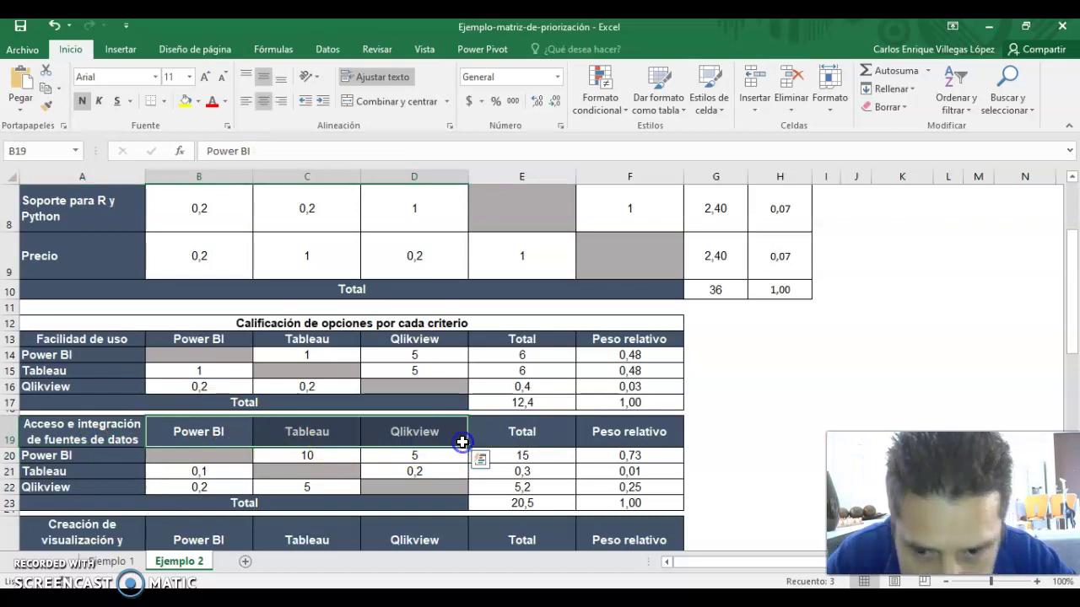
left_click(192, 447)
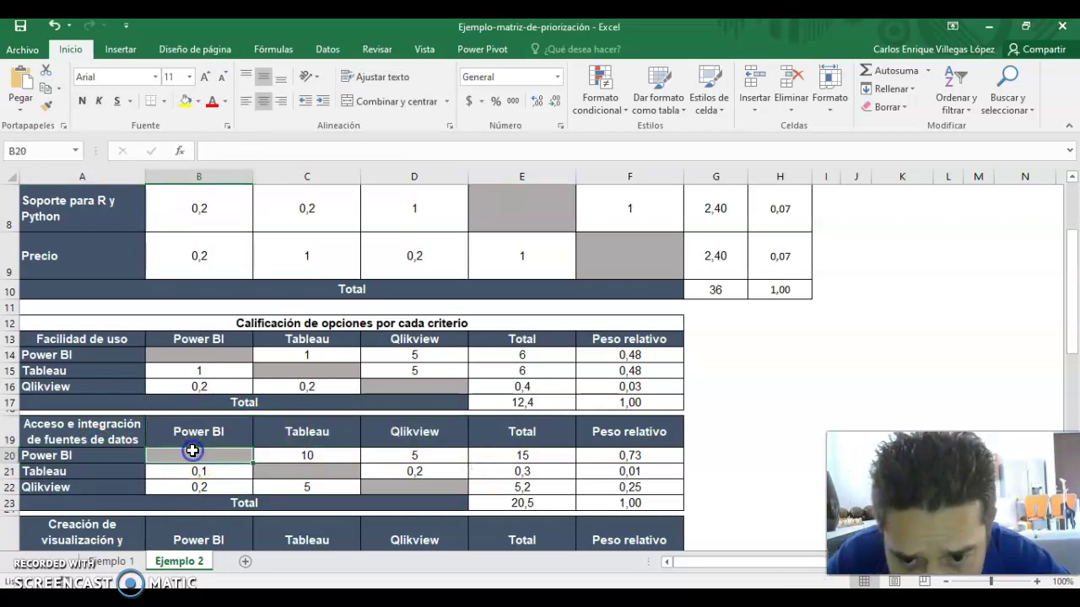
left_click(340, 477)
left_click(403, 487)
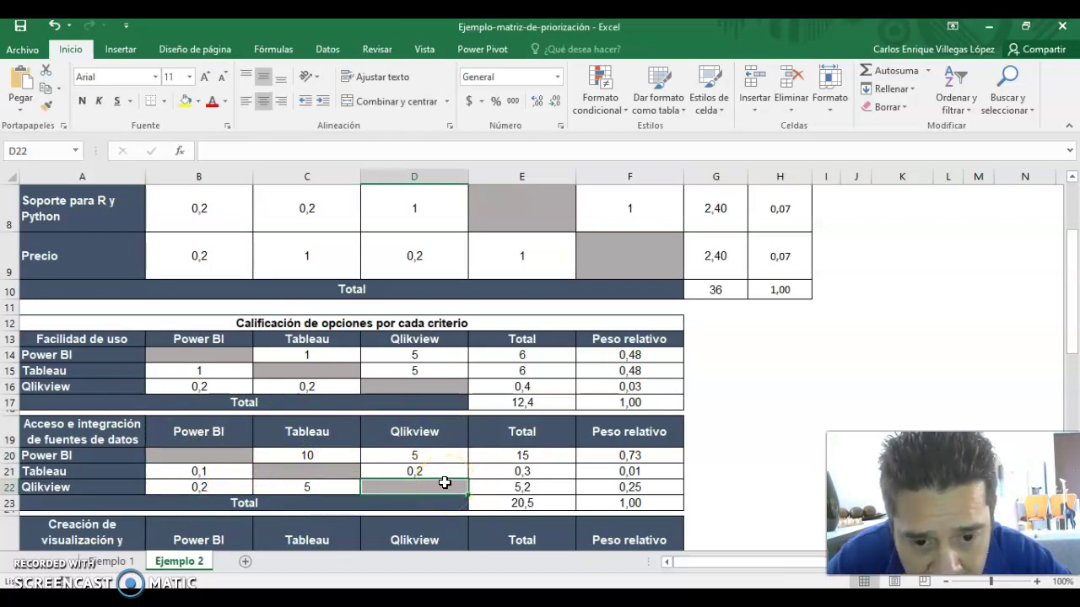
Inspect the row totals, overall total and Power BI's Peso relativo formula for Acceso e integración de fuentes de datos.
left_click(553, 453)
left_click(551, 470)
left_click(546, 487)
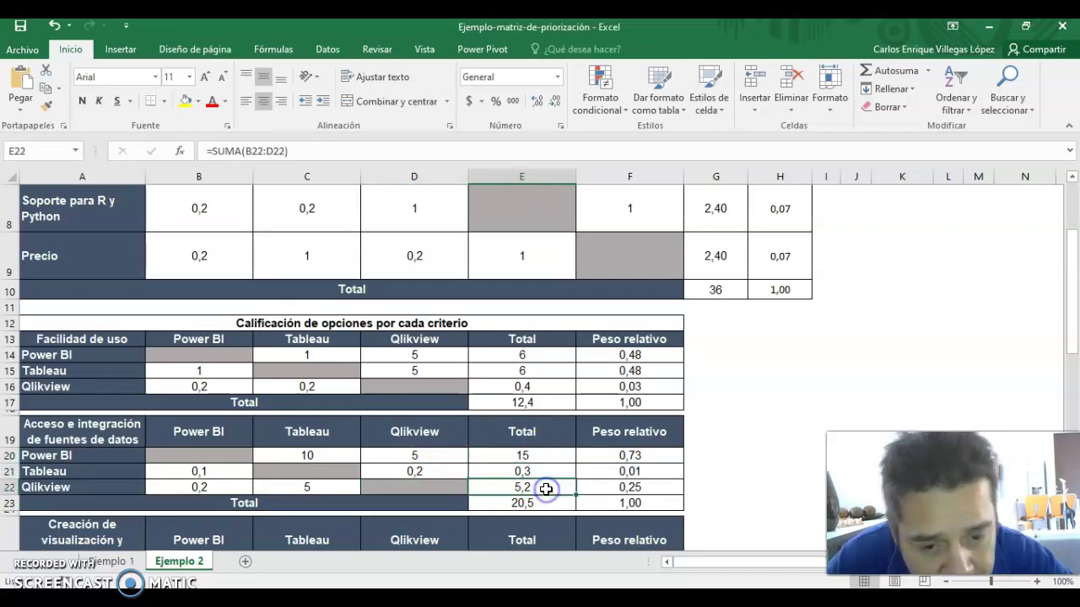
left_click(537, 456)
left_click_drag(537, 456, 535, 502)
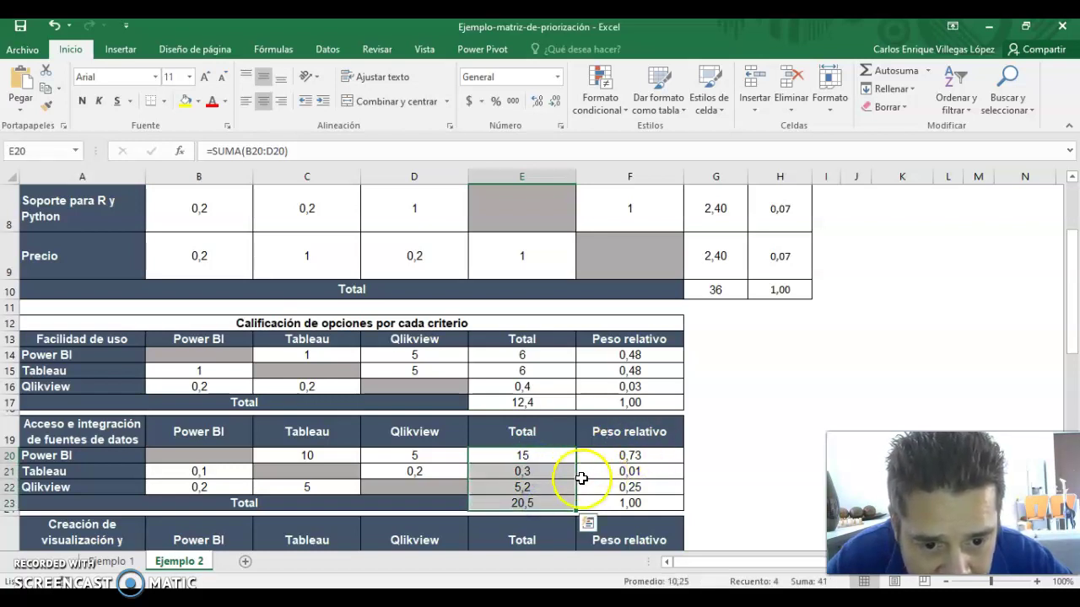
left_click(530, 503)
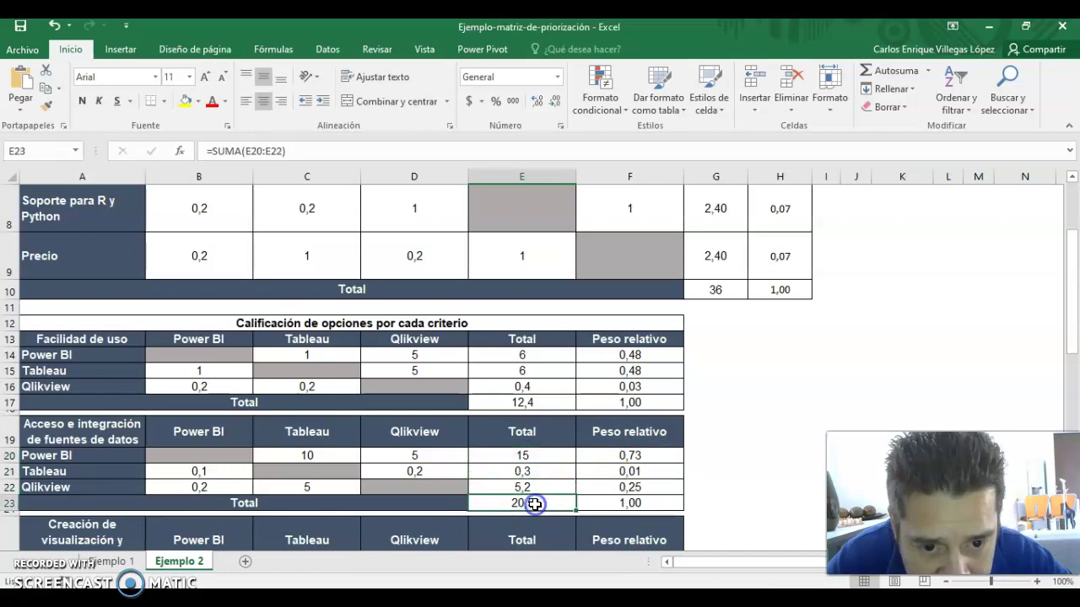
left_click(654, 454)
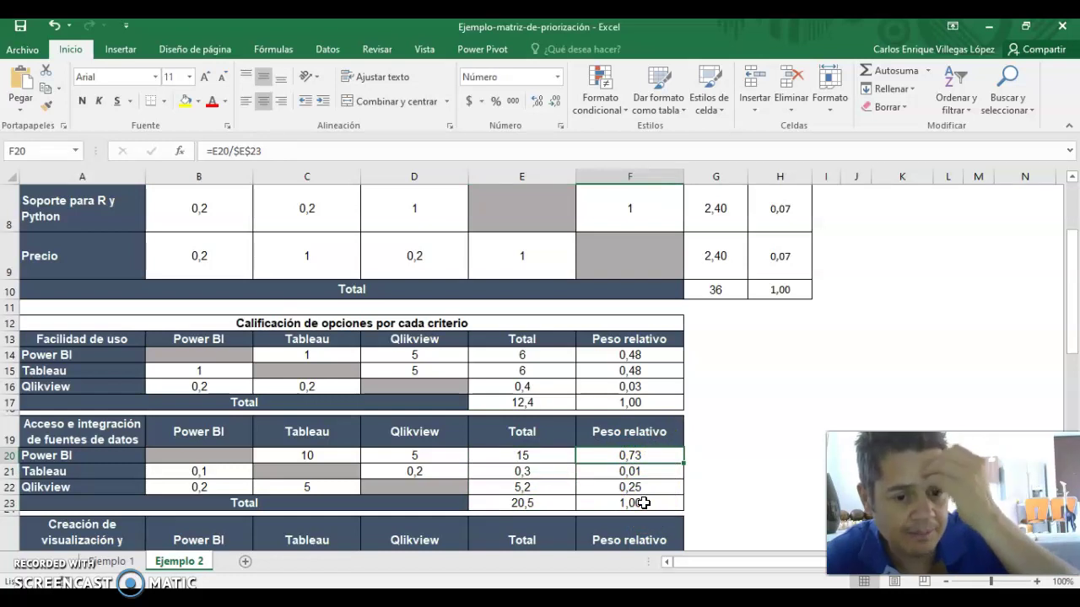
View the option rating tables for Creación de visualización y paneles de datos and Soporte para R y Python.
key("Down")
key("Down")
key("Down")
key("Down")
key("Down")
key("Down")
key("Down")
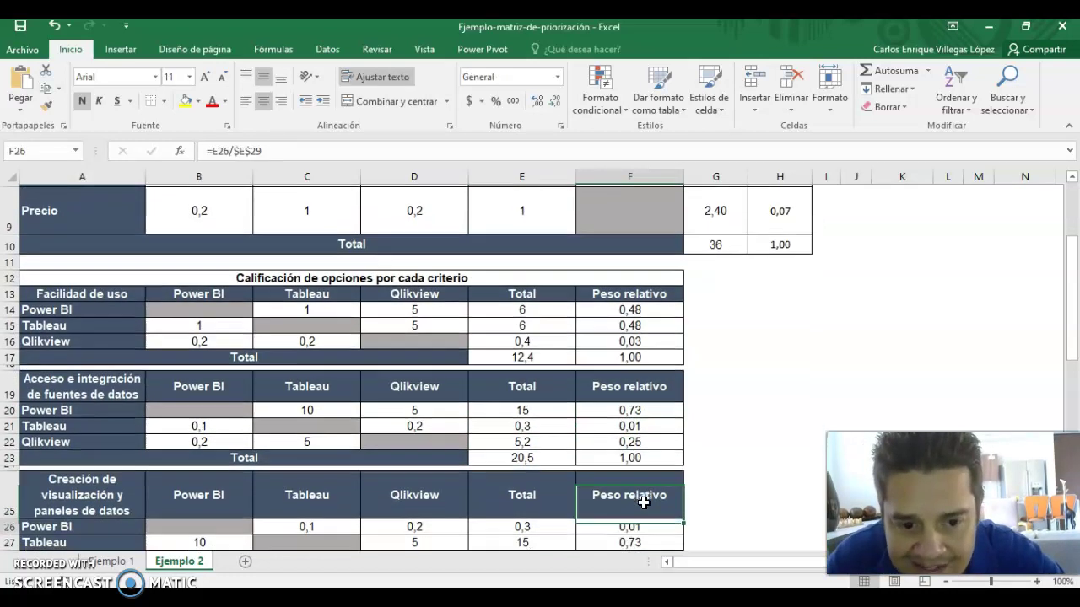
key("Down")
key("Down")
key("Down")
key("Down")
key("Down")
key("Down")
key("Down")
key("Down")
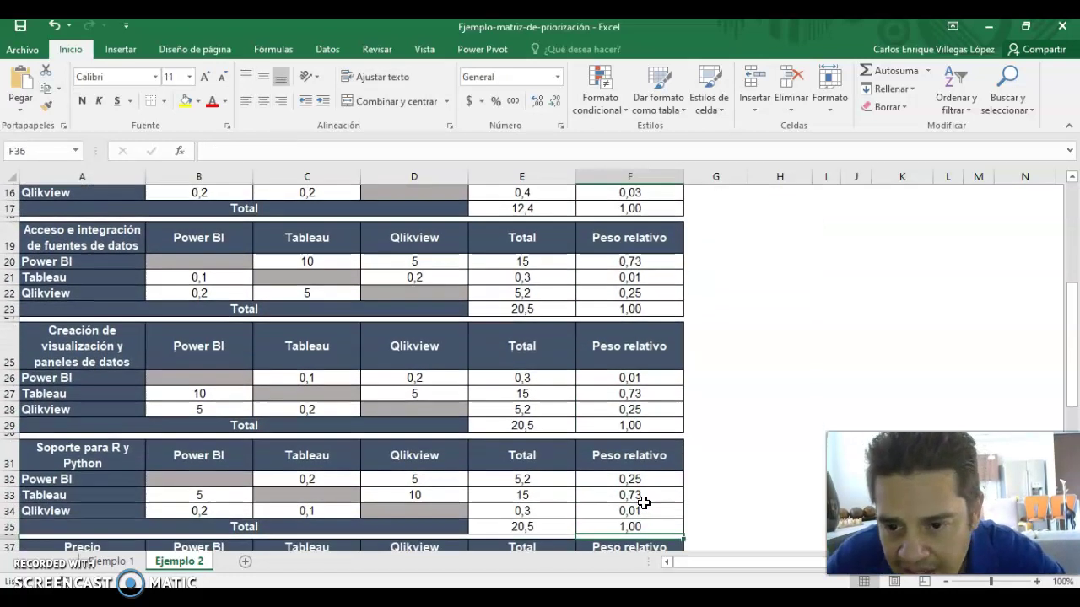
left_click(91, 349)
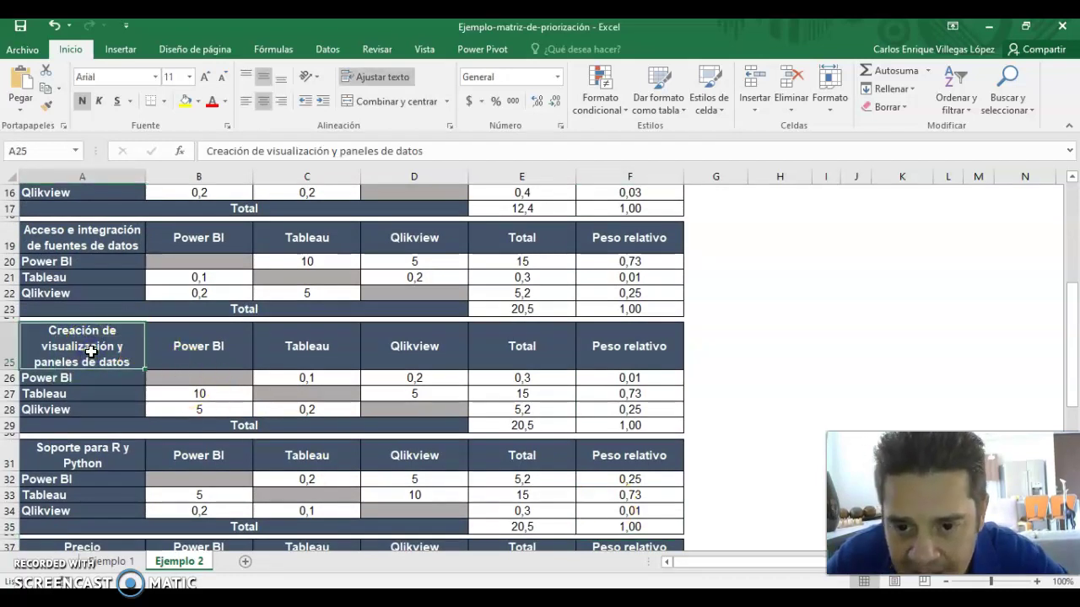
left_click(80, 440)
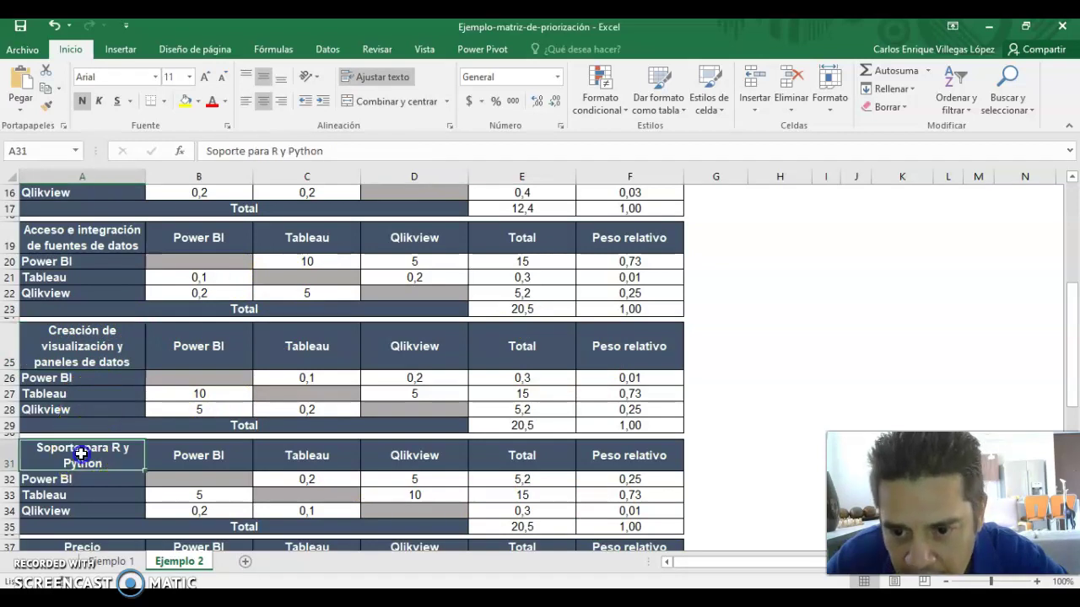
View the Precio option rating table below the Soporte para R y Python table.
key("Down")
key("Down")
key("Down")
key("Down")
key("Down")
key("Down")
key("Down")
key("Down")
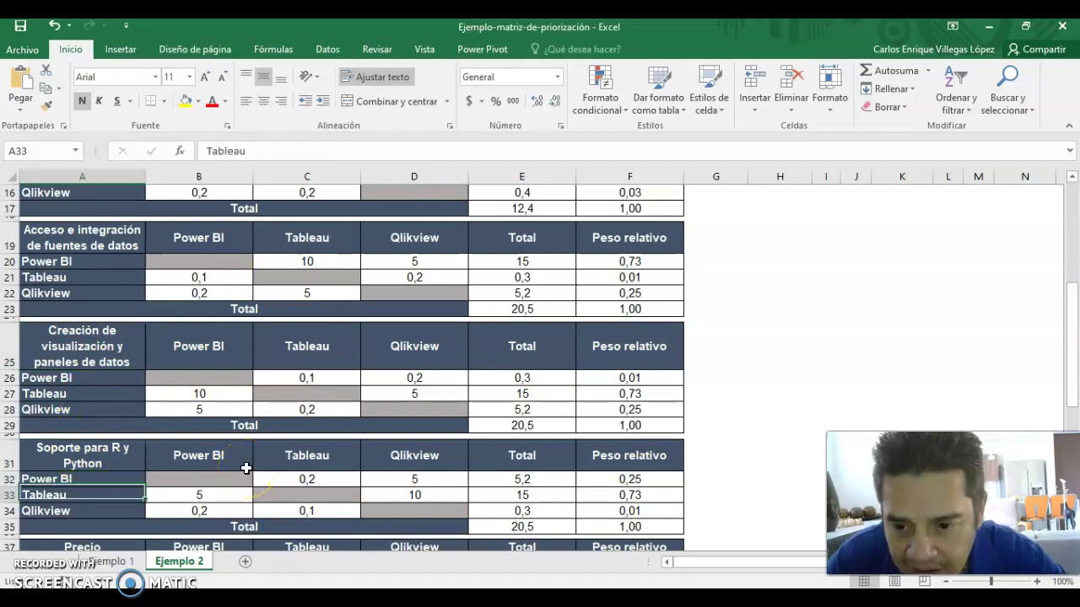
key("Down")
key("Down")
key("Down")
key("Down")
key("Down")
key("Down")
key("Down")
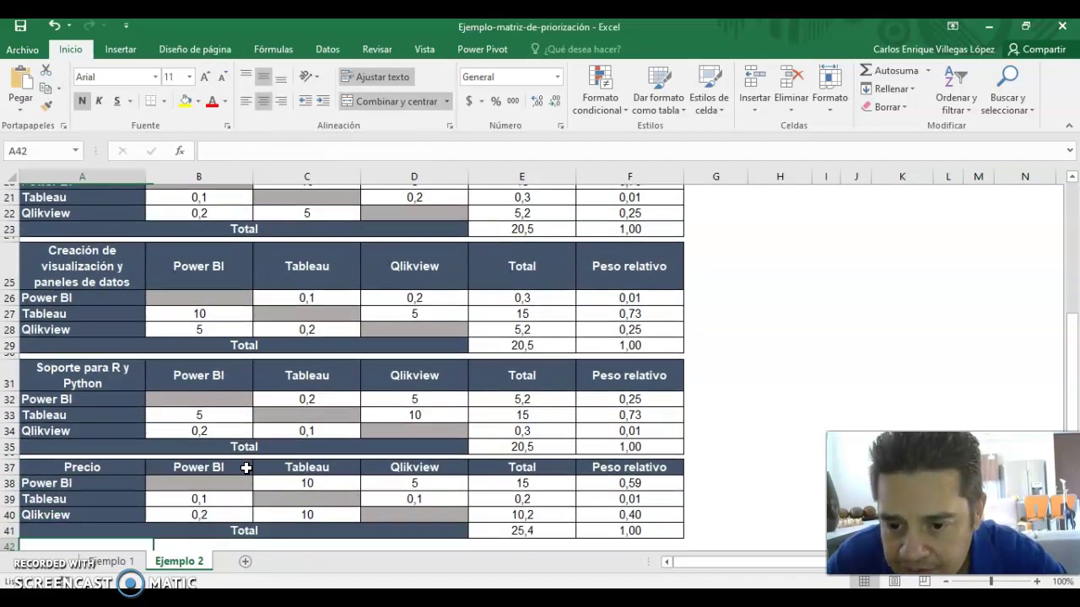
key("Up")
key("Up")
key("Up")
key("Up")
key("Up")
key("Up")
key("Up")
key("Up")
key("Up")
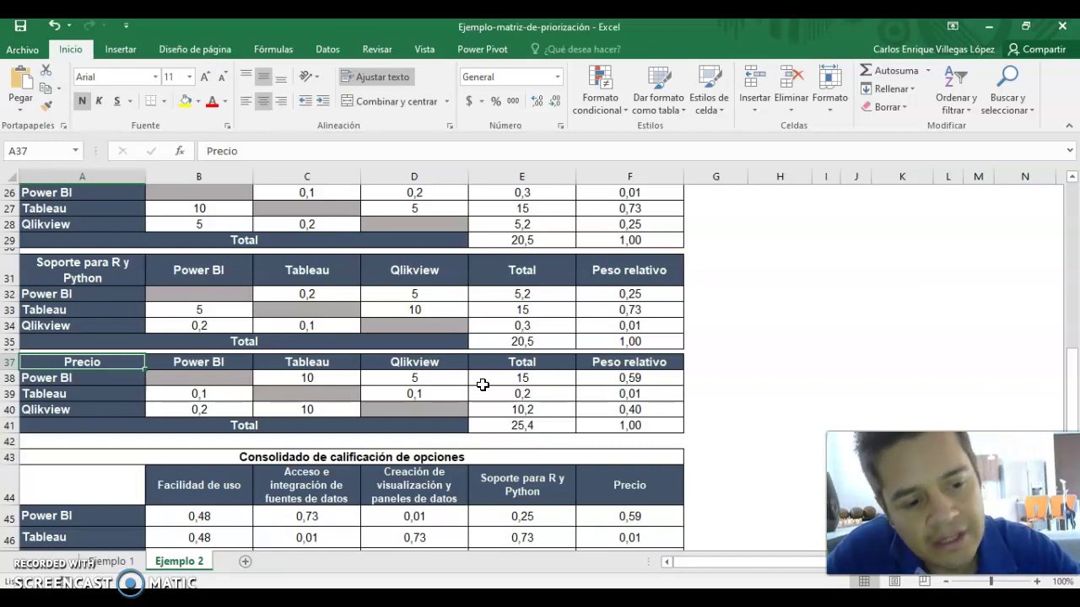
Examine the options listed and the criteria headings in the Consolidado de calificación de opciones table.
key("Down")
key("Down")
key("Down")
key("Down")
key("Down")
key("Down")
key("Down")
key("Down")
key("Down")
key("Down")
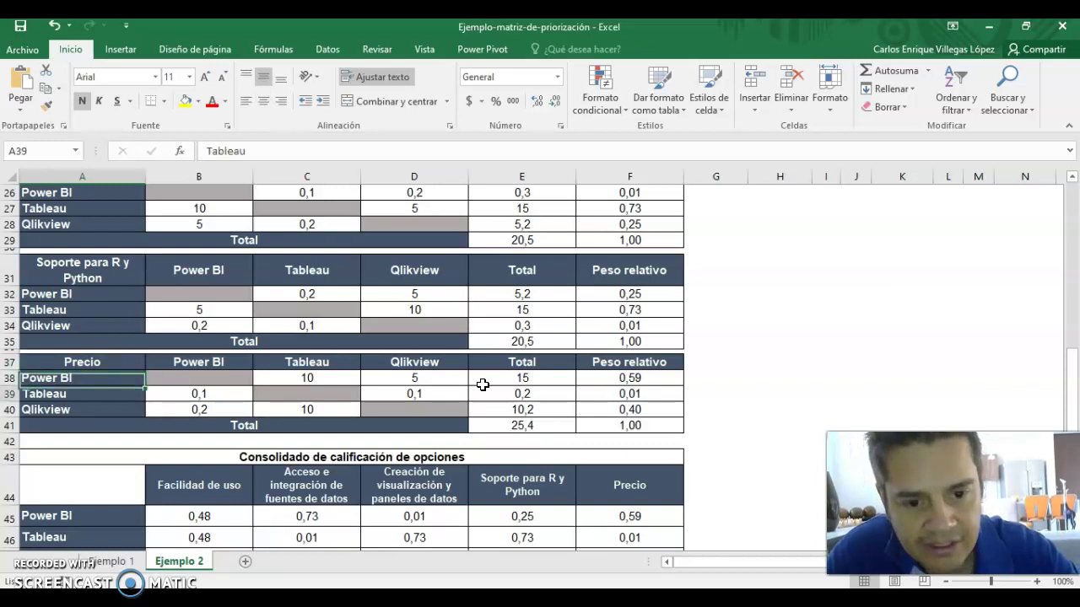
key("Down")
key("Down")
key("Down")
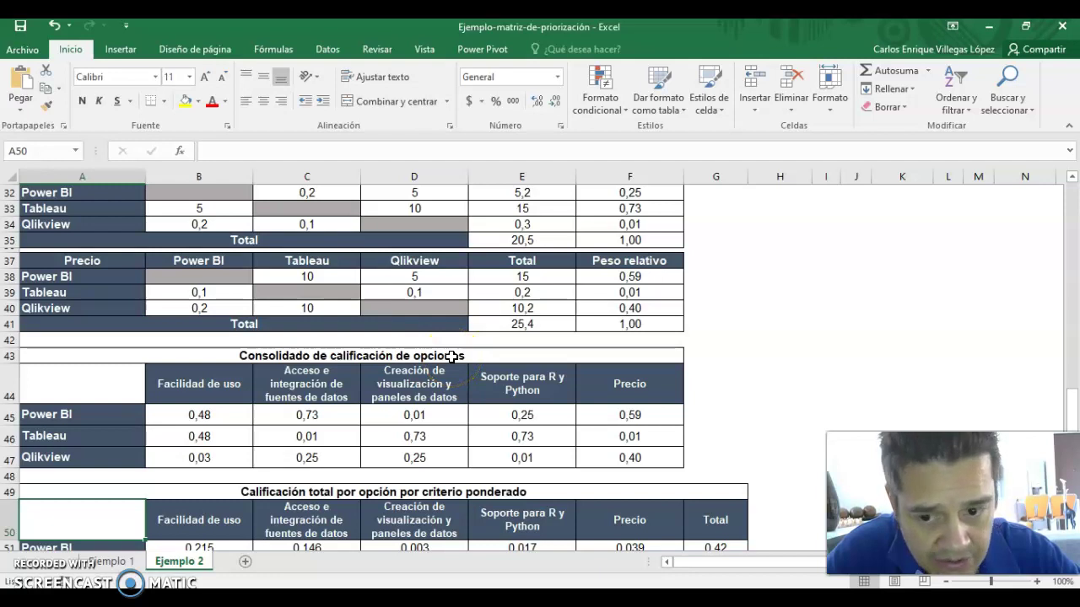
left_click(80, 412)
left_click_drag(81, 412, 82, 455)
left_click_drag(206, 383, 602, 401)
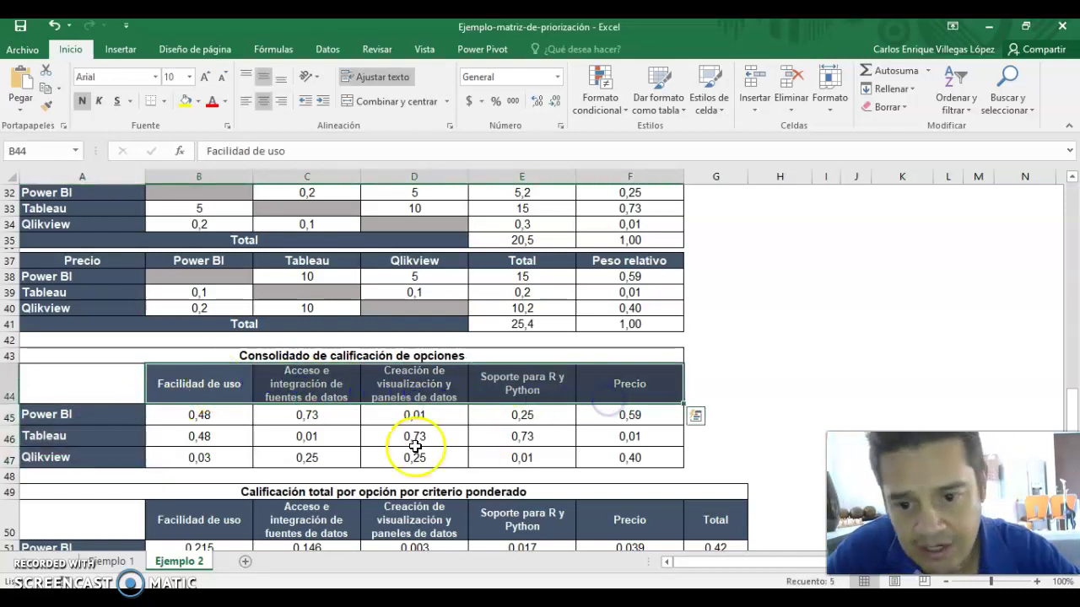
Inspect the Facilidad de uso ratings of Power BI, Tableau and Qlikview in the Consolidado de calificación de opciones table.
left_click(216, 413)
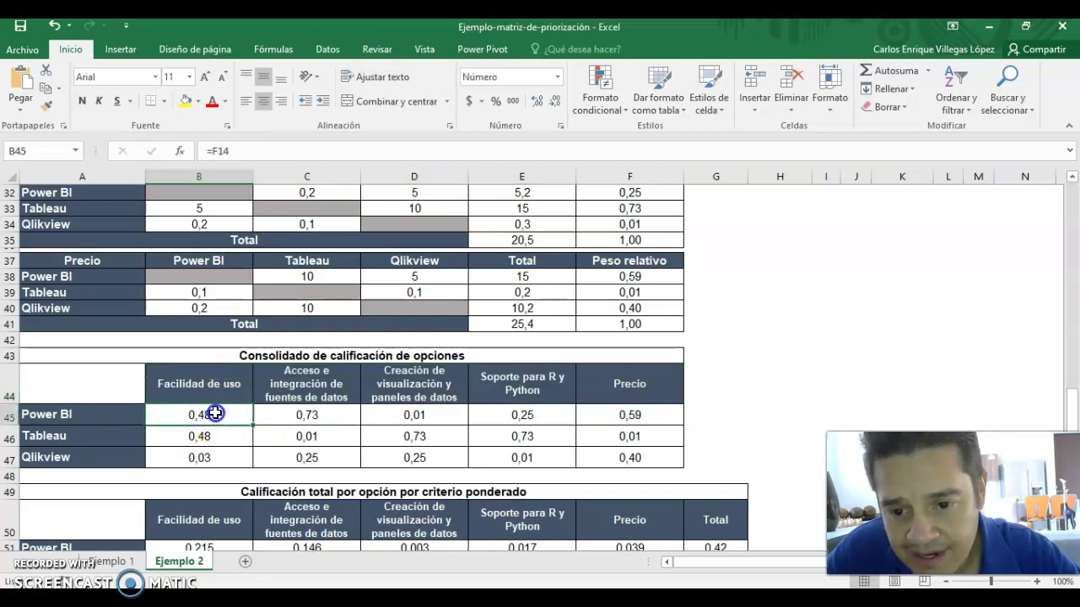
left_click(207, 439)
left_click(208, 456)
left_click(205, 417)
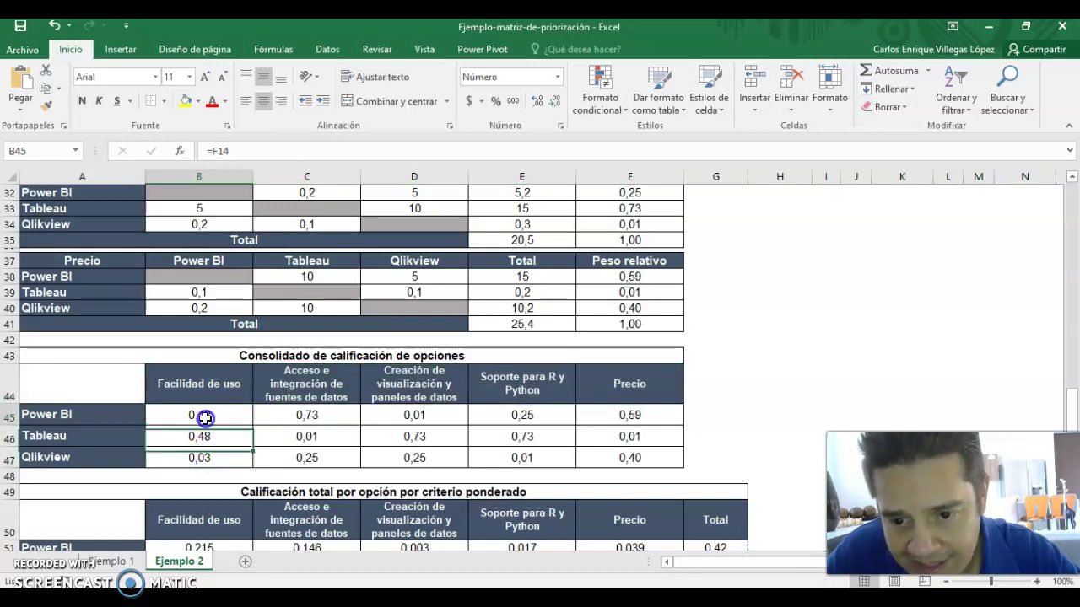
left_click(208, 438)
left_click(202, 453)
left_click_drag(202, 454, 212, 385)
left_click(213, 390)
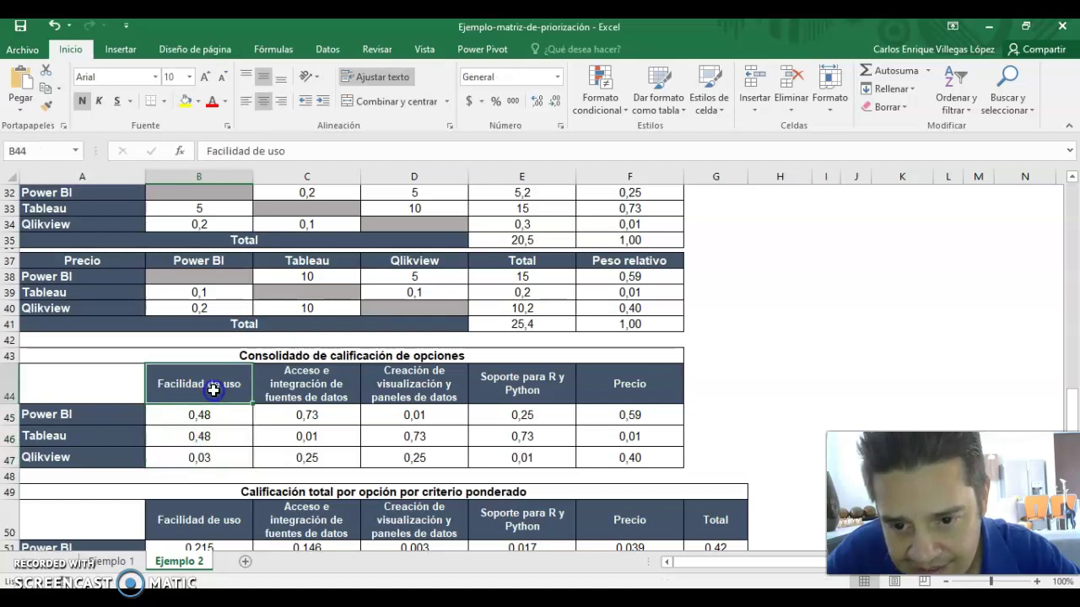
Trace the consolidated Facilidad de uso ratings back to each option's Peso relativo in the Facilidad de uso table.
key("Up")
key("Up")
key("Up")
key("Up")
key("Up")
key("Up")
key("Up")
key("Up")
key("Up")
key("Up")
key("Up")
key("Up")
key("Up")
key("Up")
key("Up")
key("Up")
key("Up")
key("Up")
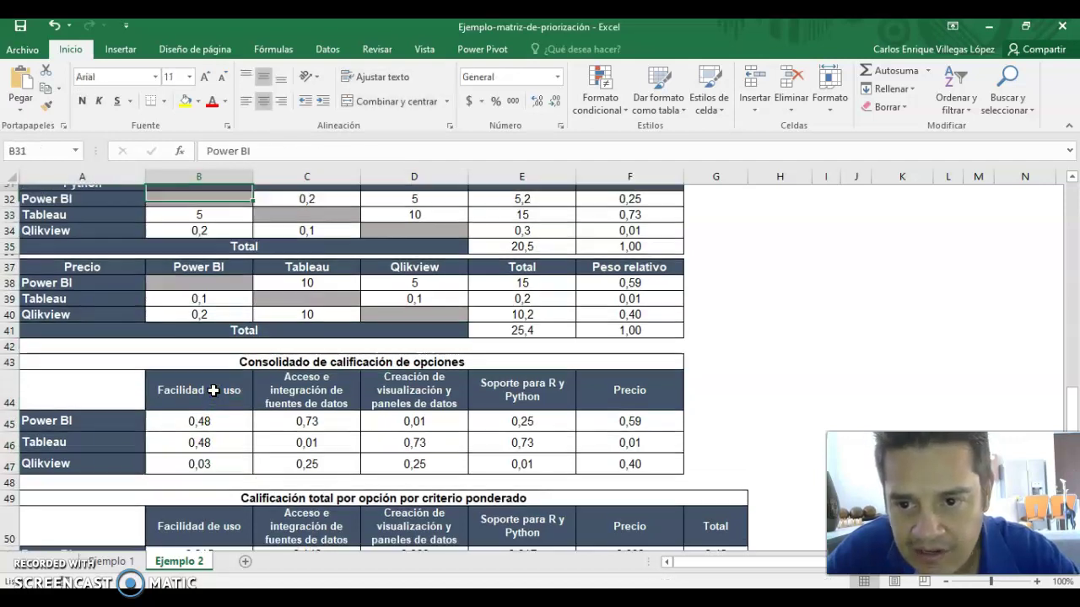
key("Up")
key("Up")
key("Up")
key("Up")
key("Up")
key("Up")
key("Up")
key("Up")
key("Up")
key("Up")
key("Up")
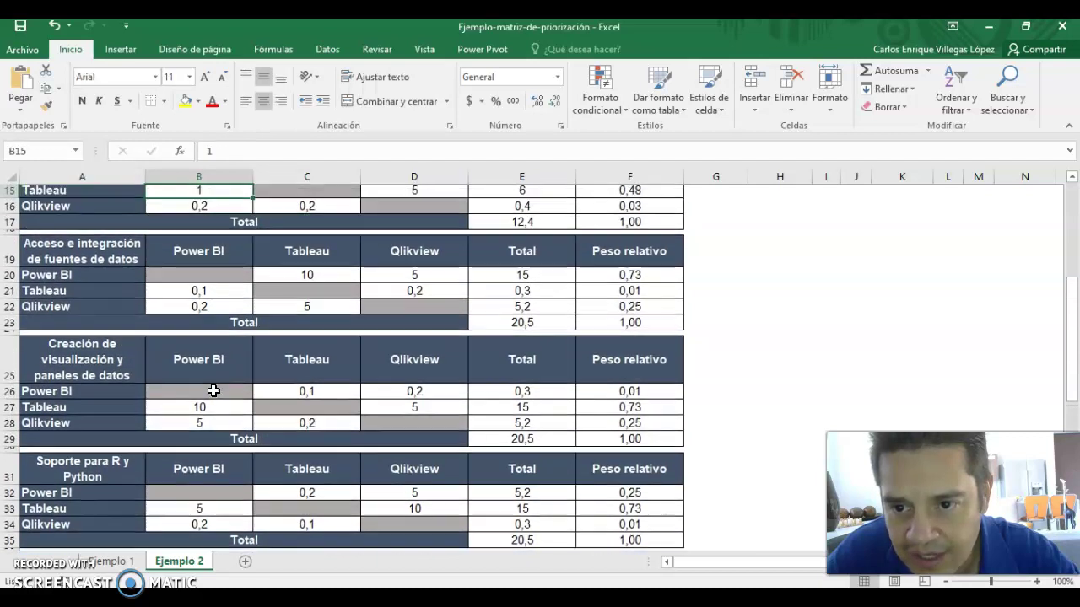
key("Up")
key("Up")
key("Up")
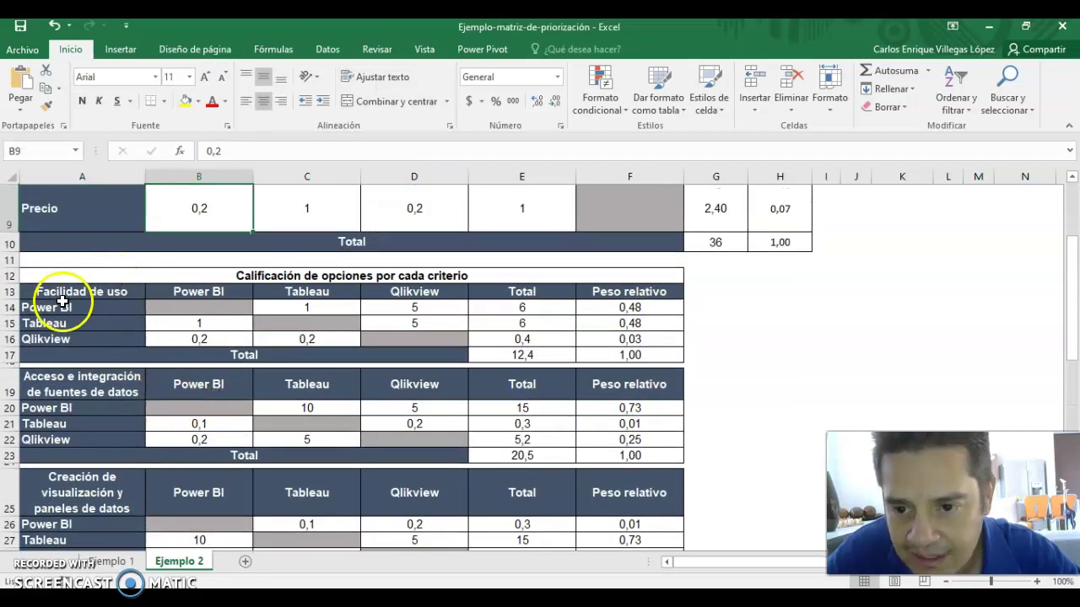
left_click(62, 291)
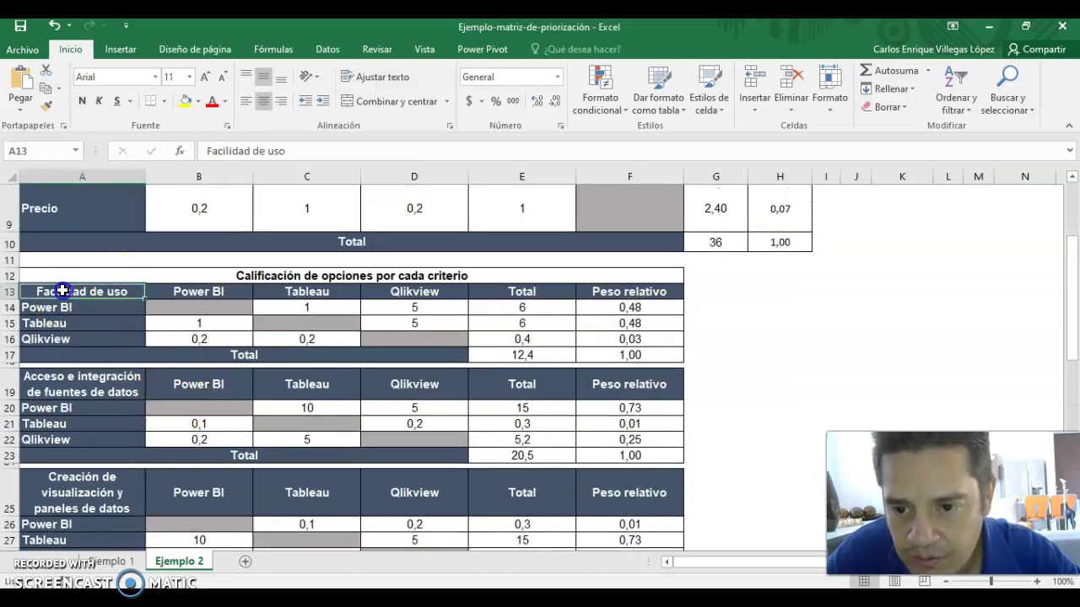
left_click(638, 307)
left_click_drag(638, 307, 642, 337)
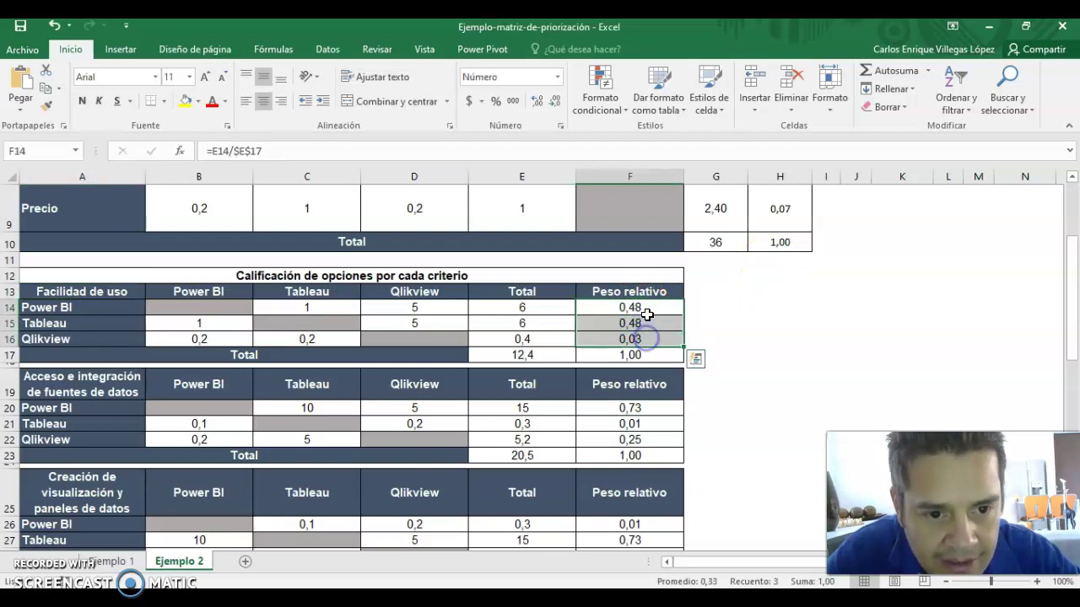
left_click(647, 325)
left_click(648, 340)
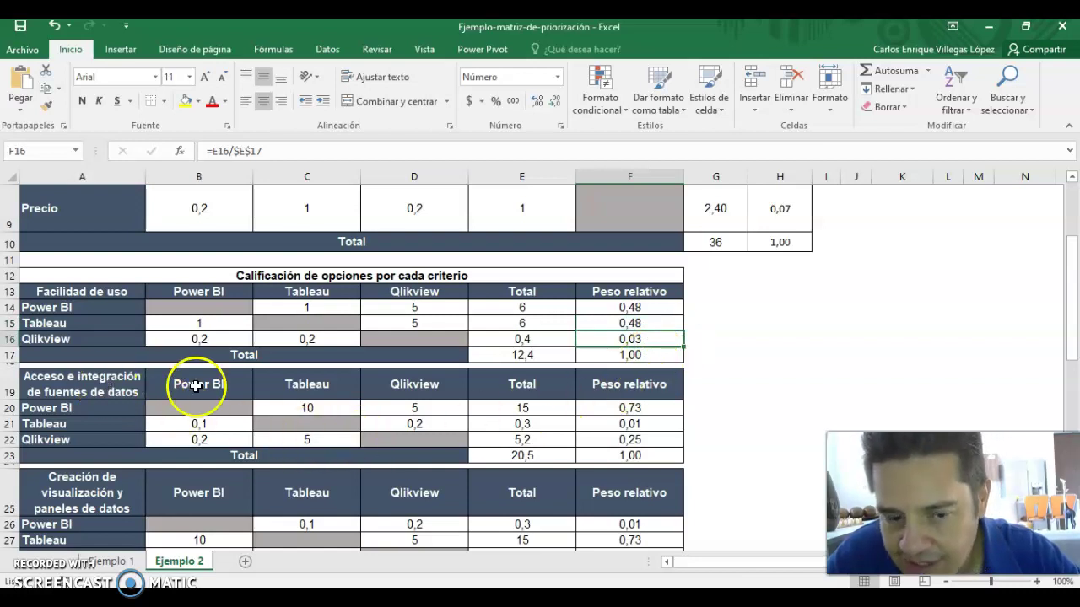
Inspect the Peso relativo of Power BI, Tableau and Qlikview in the Acceso e integración de fuentes de datos table.
left_click(628, 408)
left_click(644, 424)
left_click(637, 439)
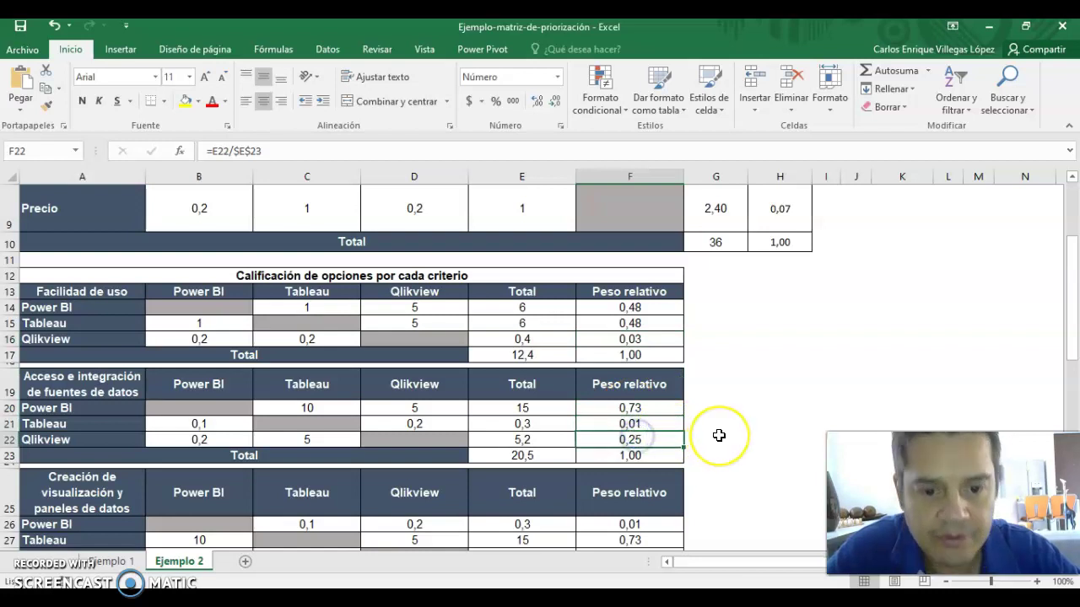
Examine the three option ratings under each criterion, from Facilidad de uso to Precio, in the Consolidado de calificación de opciones table.
key("Down")
key("Down")
key("Down")
key("Down")
key("Down")
key("Down")
key("Down")
key("Down")
key("Down")
key("Down")
key("Down")
key("Down")
key("Down")
key("Down")
key("Down")
key("Down")
key("Down")
key("Down")
key("Down")
key("Down")
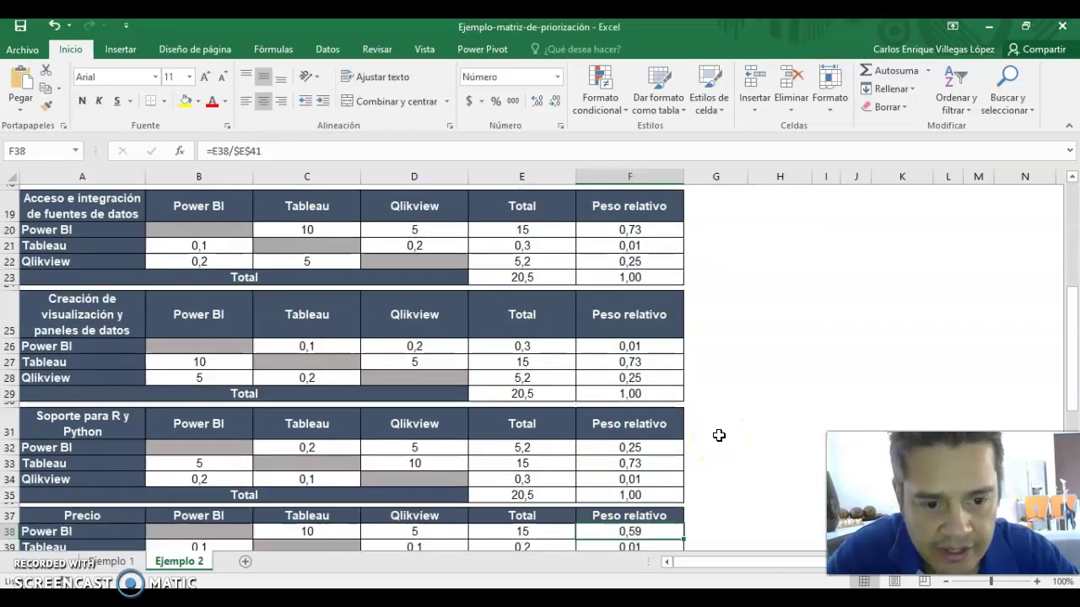
key("Down")
key("Down")
key("Down")
key("Down")
key("Down")
key("Down")
key("Down")
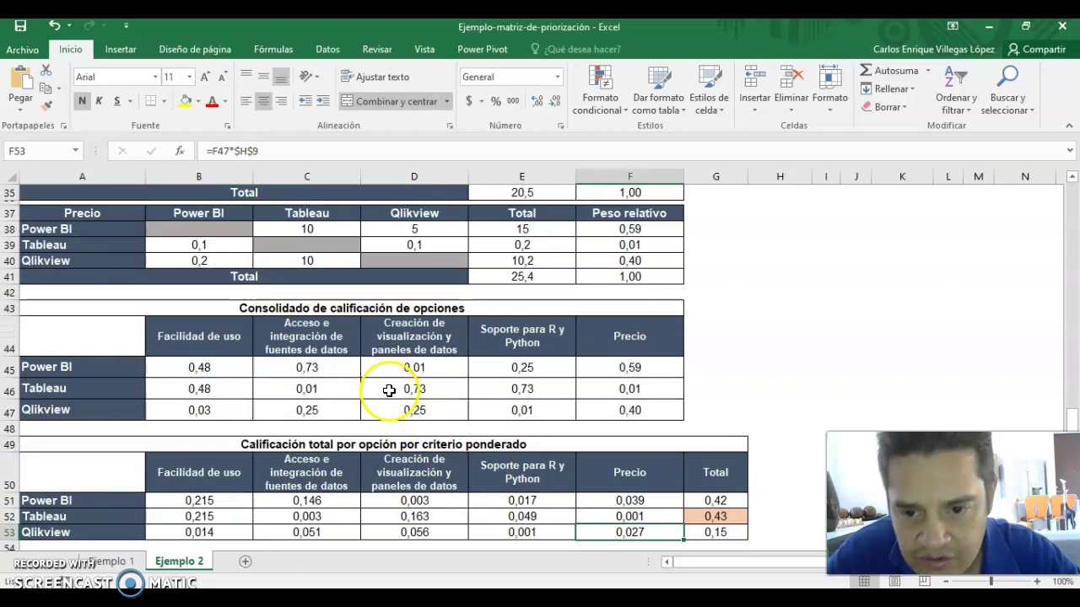
left_click(212, 374)
left_click_drag(212, 373, 217, 413)
left_click_drag(273, 366, 315, 411)
left_click_drag(412, 369, 428, 406)
left_click_drag(540, 369, 543, 404)
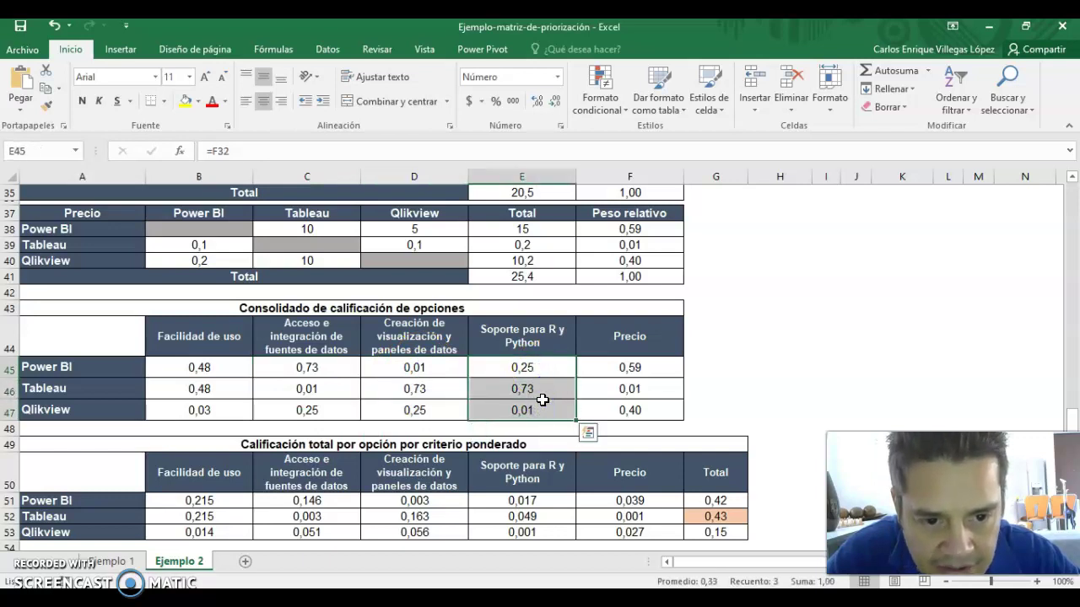
left_click_drag(623, 366, 633, 410)
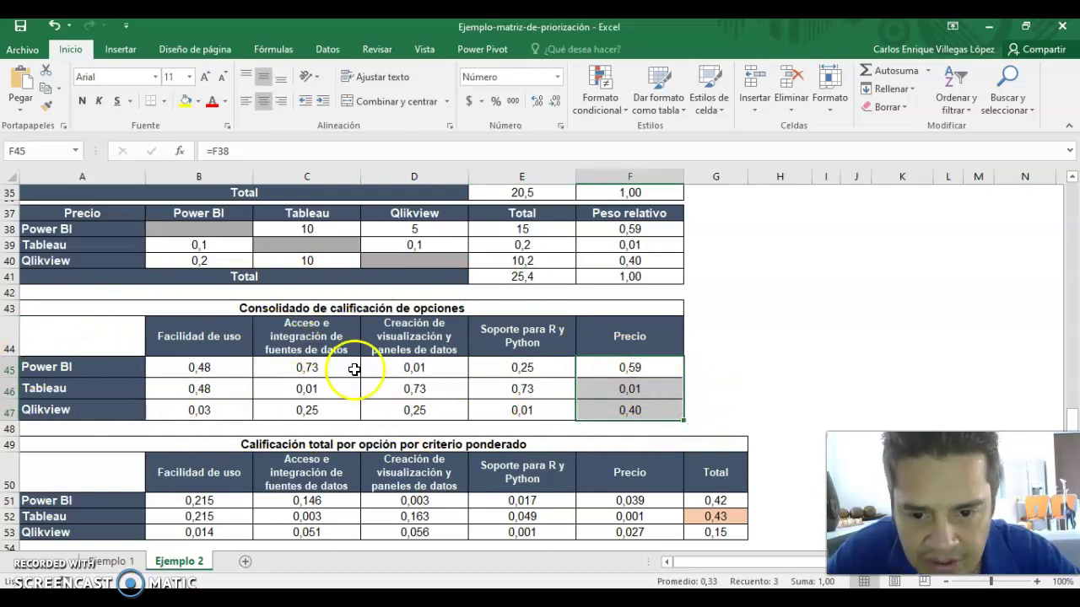
Examine the Calificación total por opción por criterio ponderado heading and the consolidated Facilidad de uso ratings that feed its table.
left_click(306, 448)
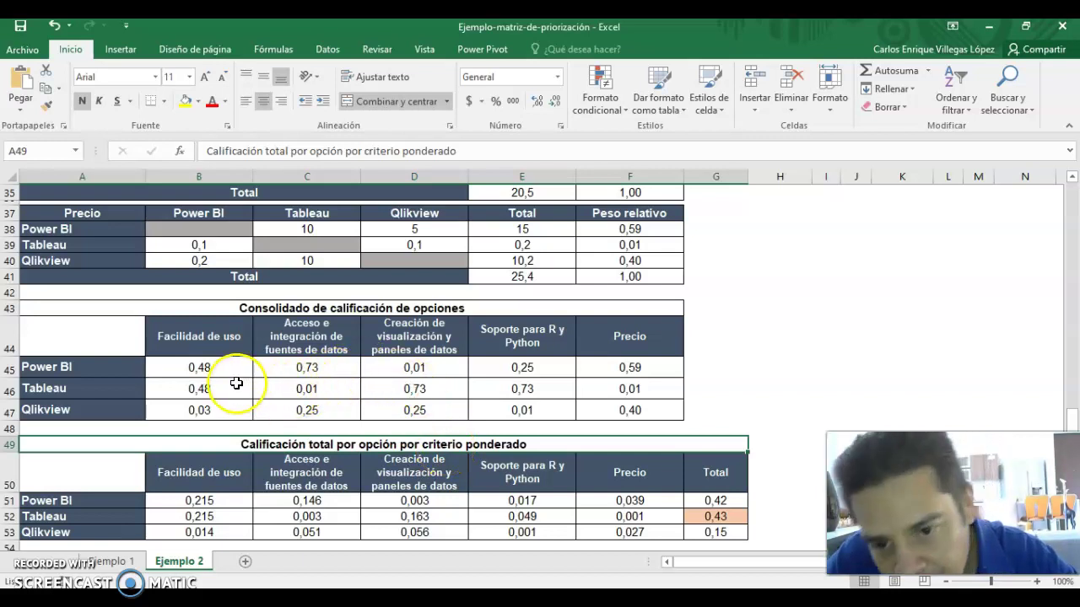
left_click(210, 367)
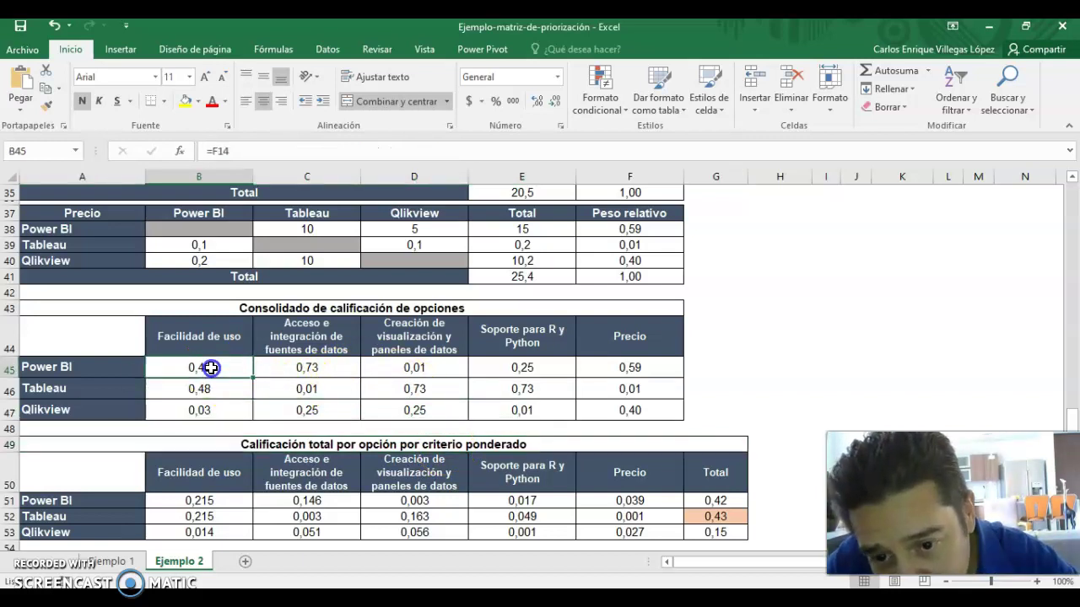
left_click_drag(210, 368, 210, 410)
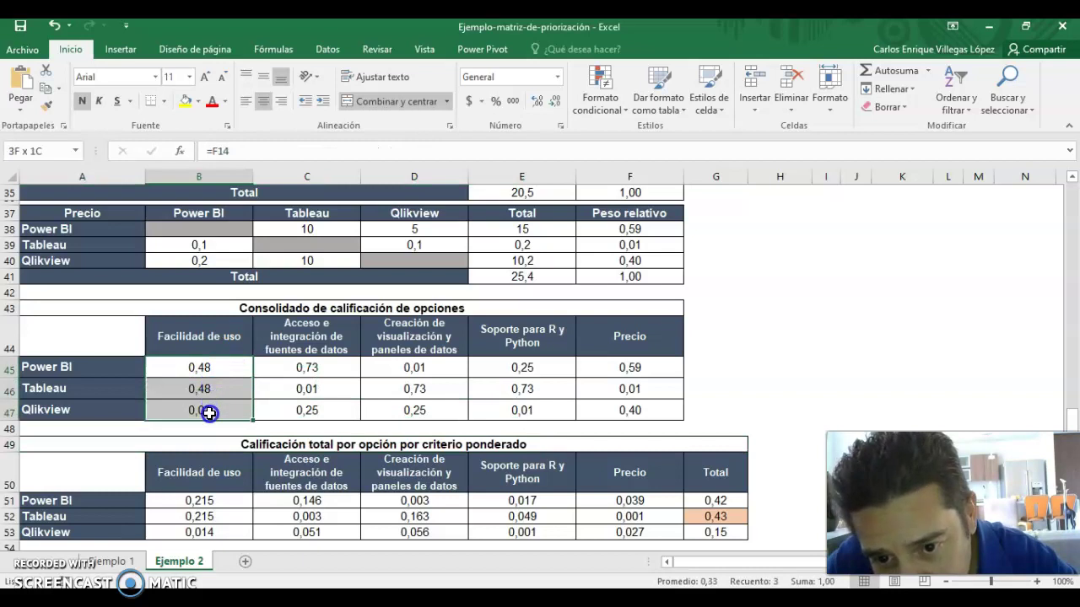
left_click(213, 368)
left_click(211, 391)
left_click(215, 410)
left_click(217, 366)
Inspect the Peso ponderado definido of the Facilidad de uso, Acceso e integración de fuentes de datos and Creación de visualización criteria.
key("Up")
key("Up")
key("Up")
key("Up")
key("Up")
key("Up")
key("Up")
key("Up")
key("Up")
key("Up")
key("Up")
key("Up")
key("Up")
key("Up")
key("Up")
key("Up")
key("Up")
key("Up")
key("Up")
key("Up")
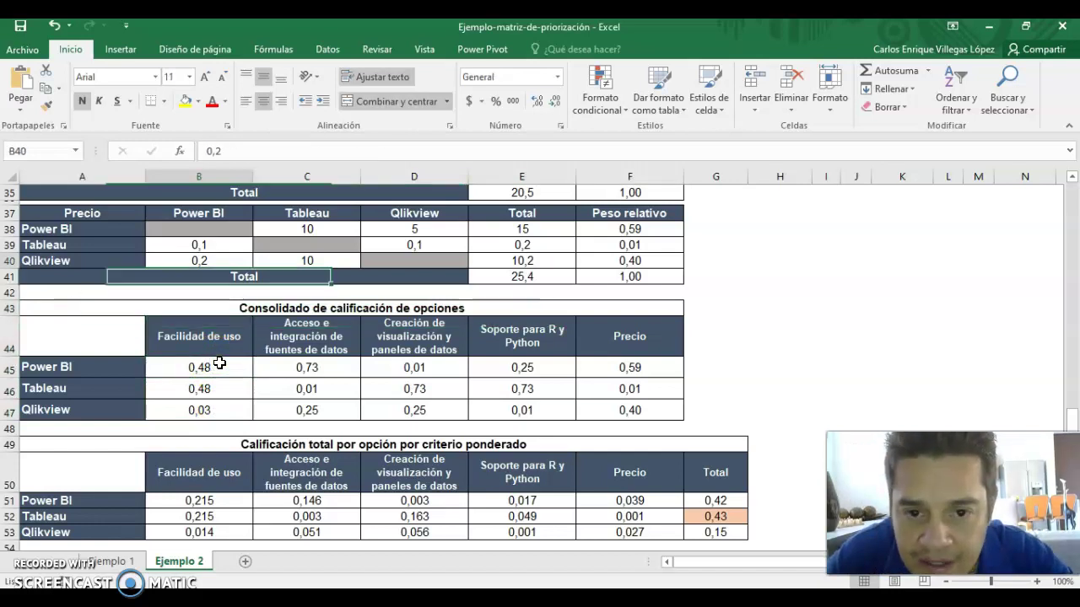
key("Up")
key("Up")
key("Up")
key("Up")
key("Up")
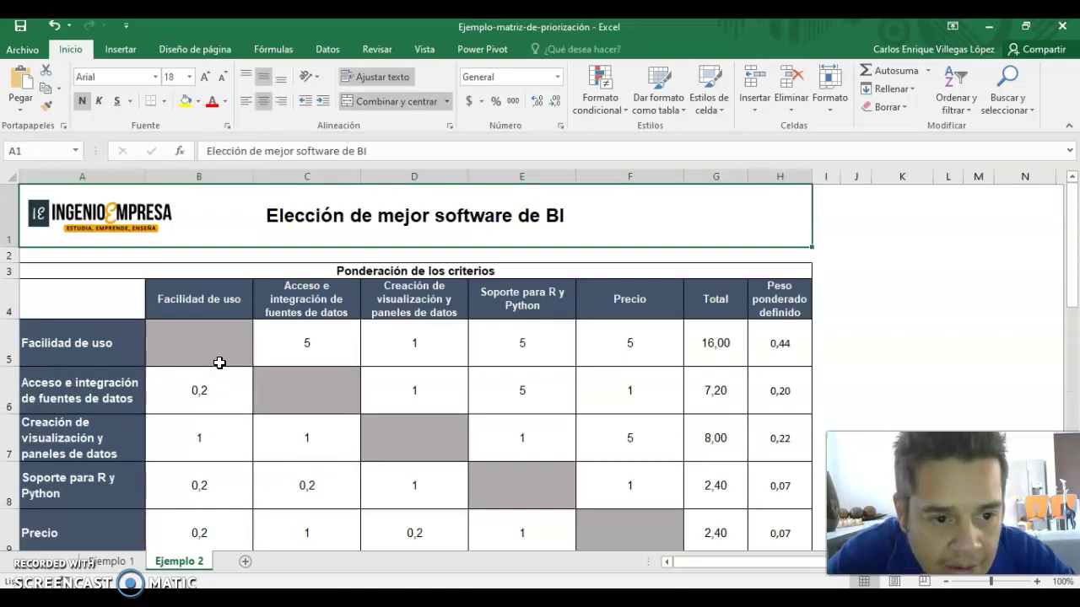
left_click(775, 357)
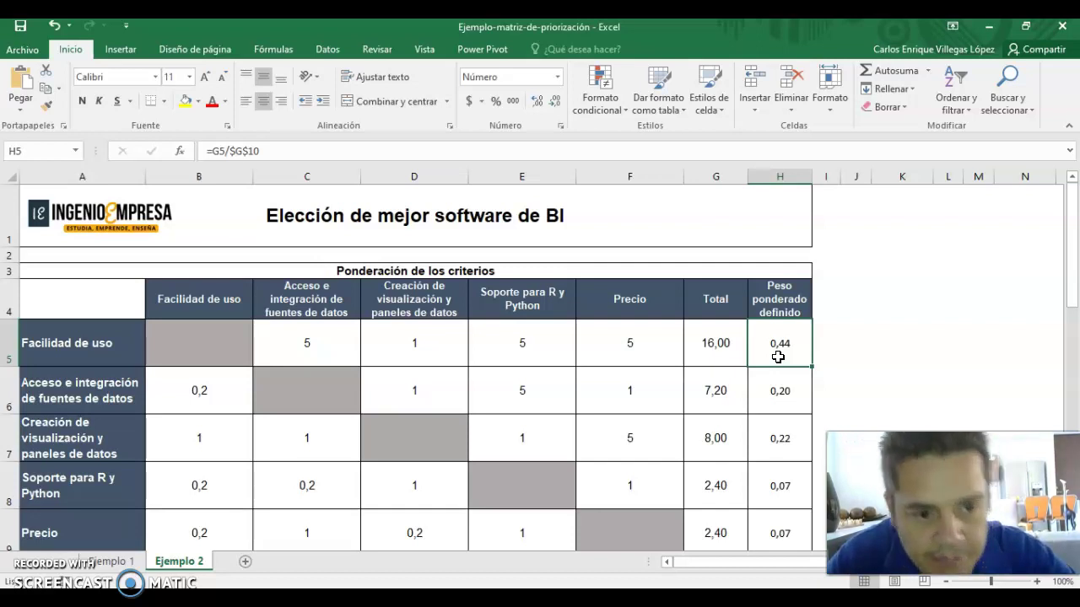
left_click(74, 388)
left_click(769, 394)
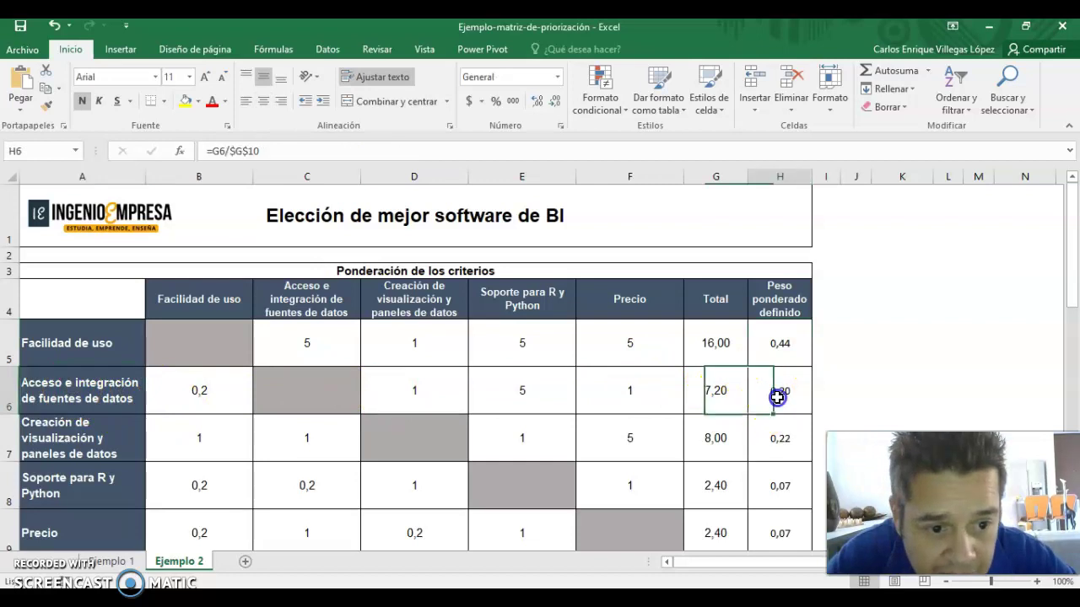
left_click(80, 438)
left_click(778, 438)
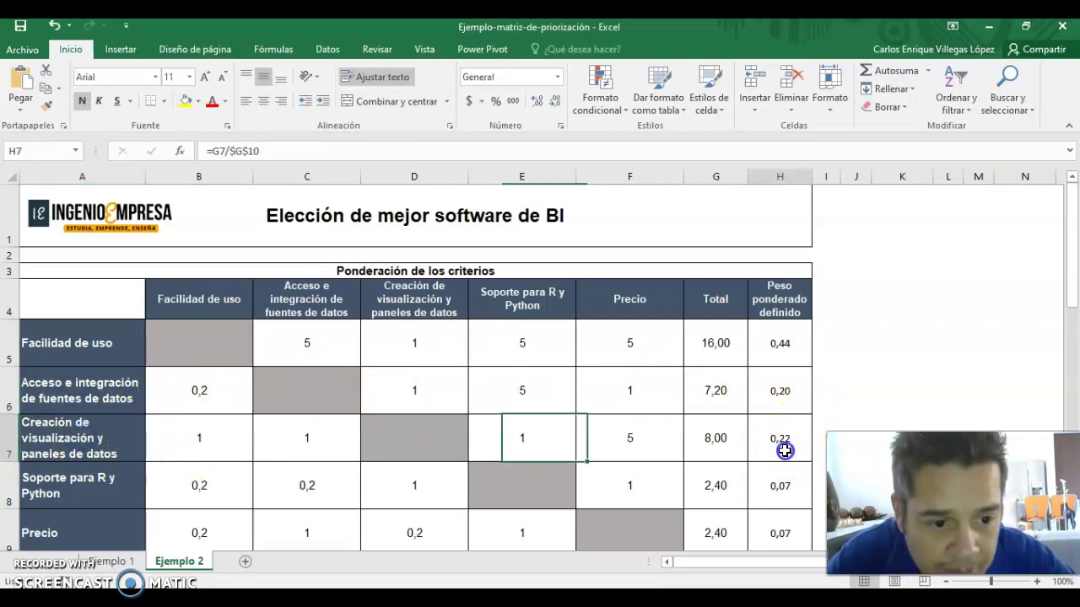
left_click(783, 350)
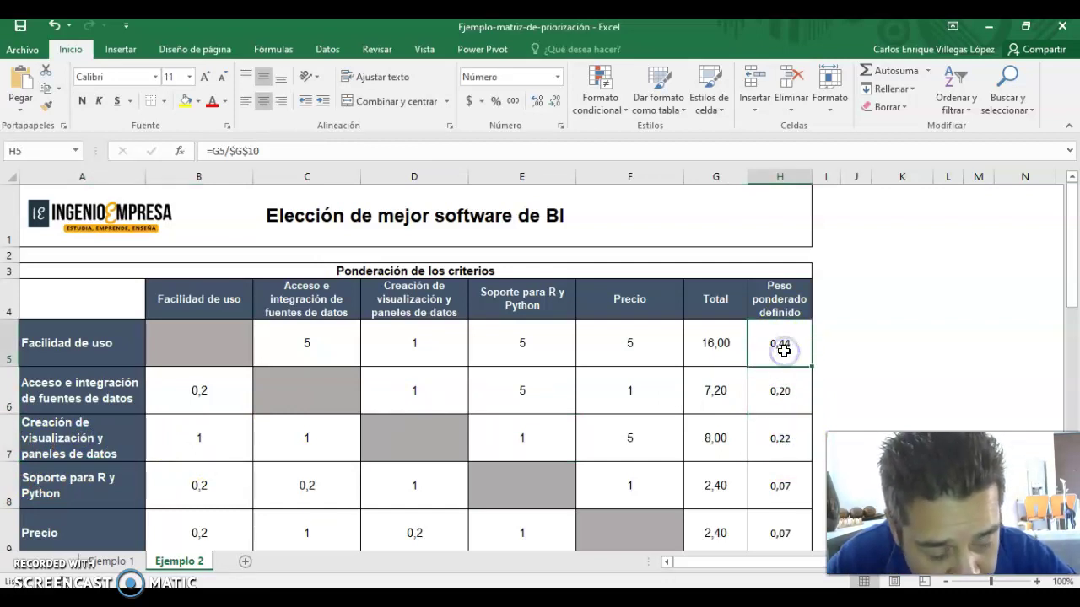
Compare each option's consolidated Facilidad de uso rating with its weighted score formula in the Calificación total por opción por criterio ponderado table.
key("Down")
key("Down")
key("Down")
key("Down")
key("Down")
key("Down")
key("Down")
key("Down")
key("Down")
key("Down")
key("Down")
key("Down")
key("Down")
key("Down")
key("Down")
key("Down")
key("Down")
key("Down")
key("Down")
key("Down")
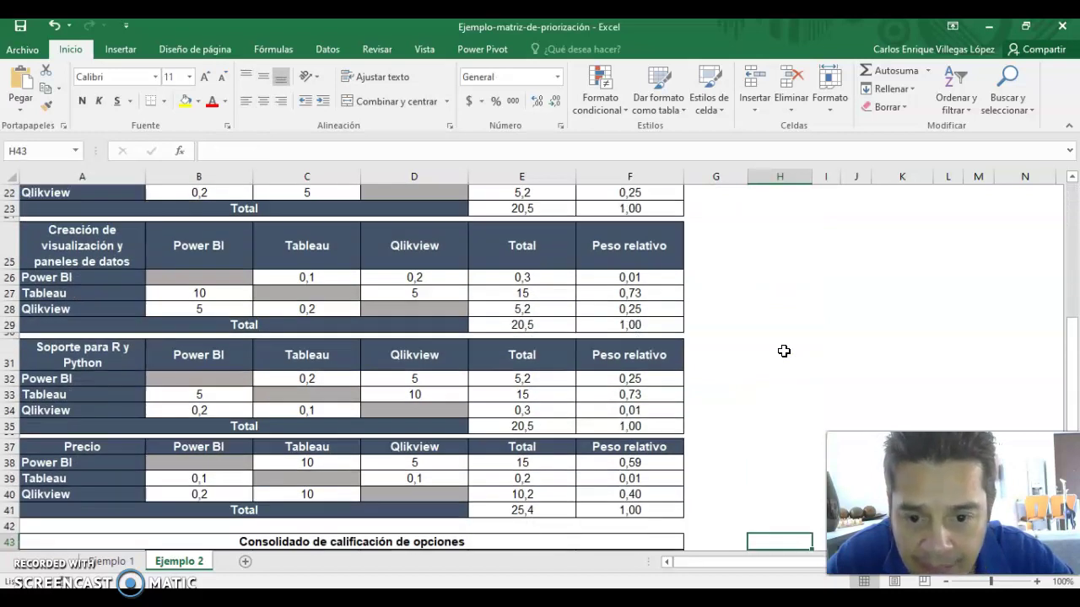
key("Down")
key("Down")
key("Down")
key("Down")
key("Down")
key("Down")
key("Down")
key("Down")
key("Down")
key("Down")
key("Down")
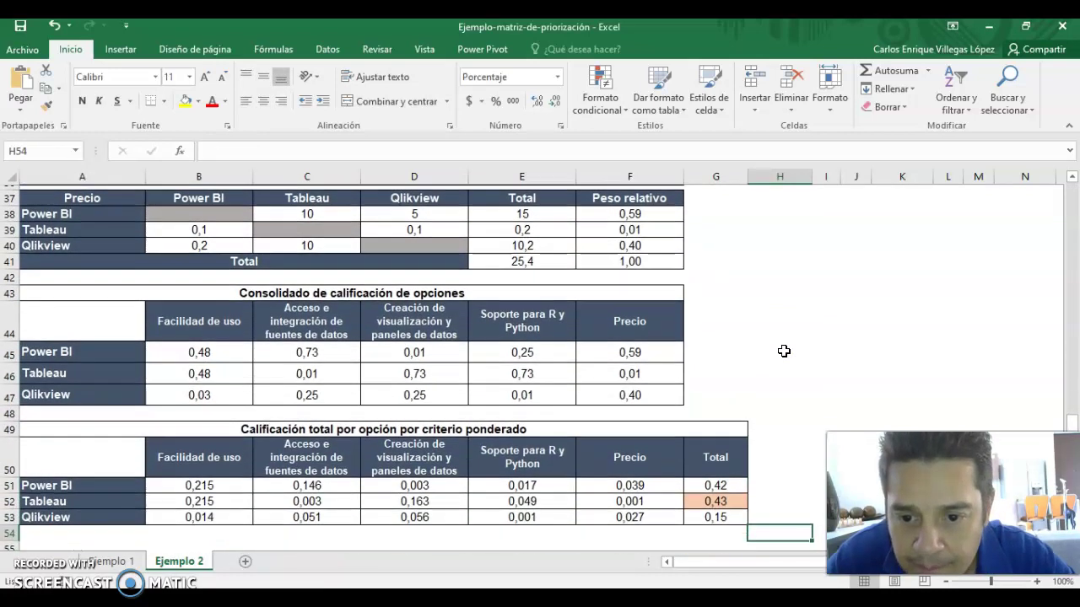
left_click(199, 359)
left_click(211, 484)
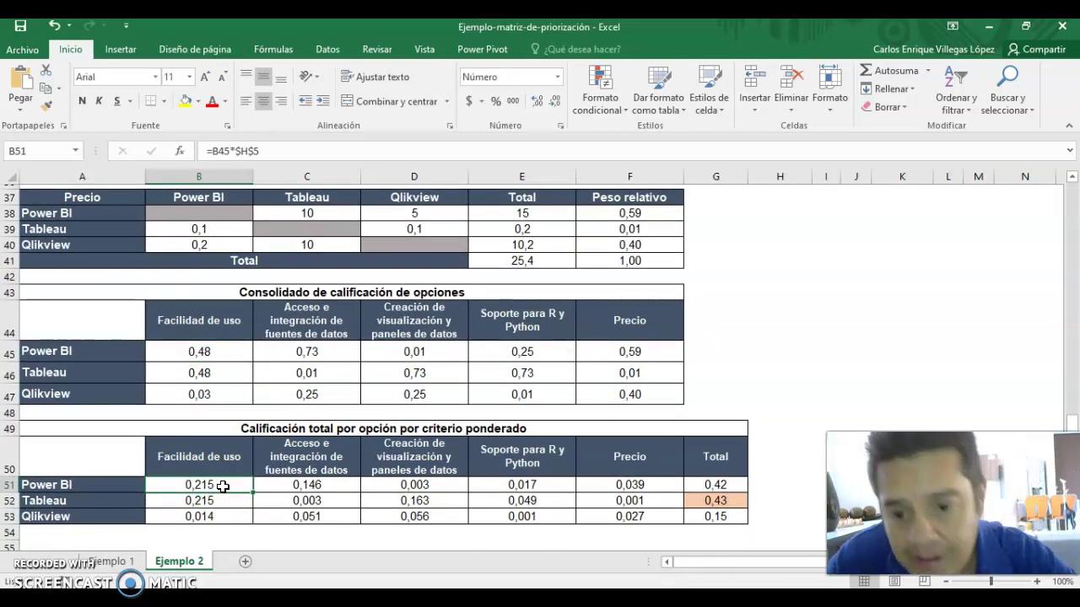
left_click(210, 374)
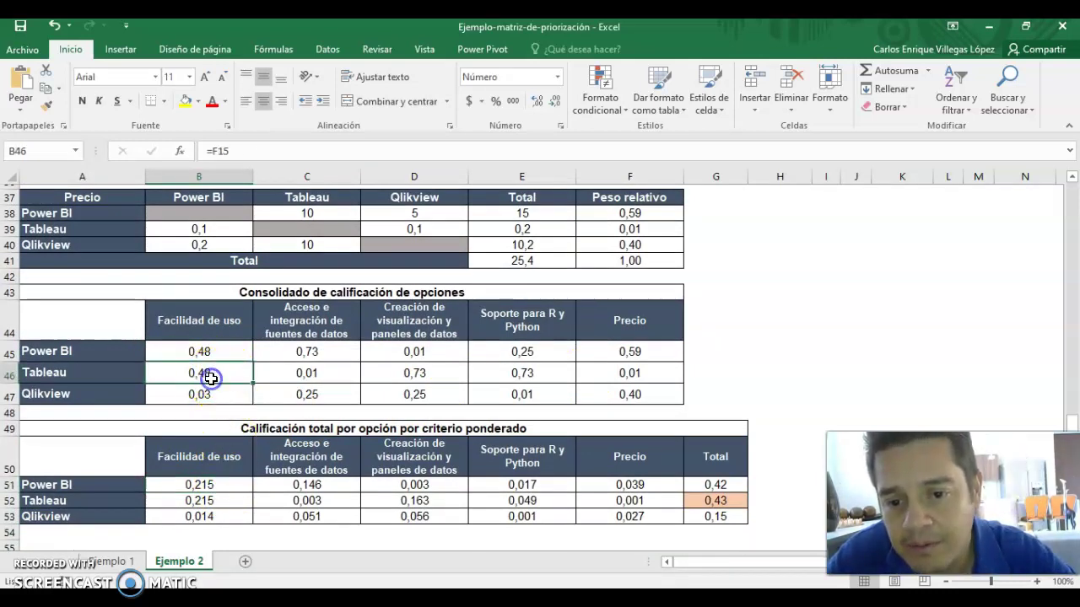
left_click(230, 499)
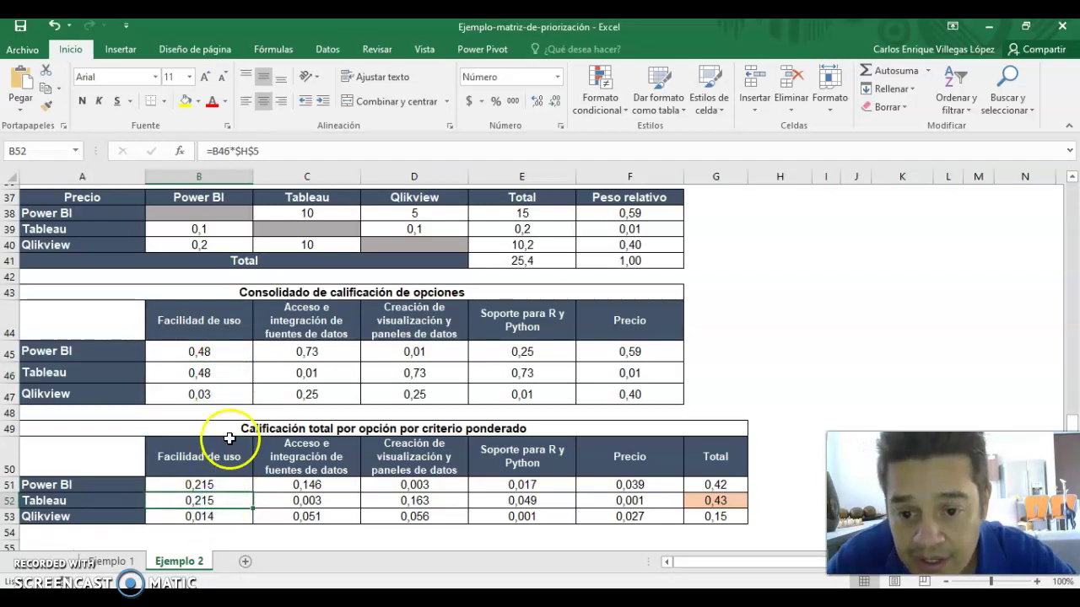
left_click(220, 395)
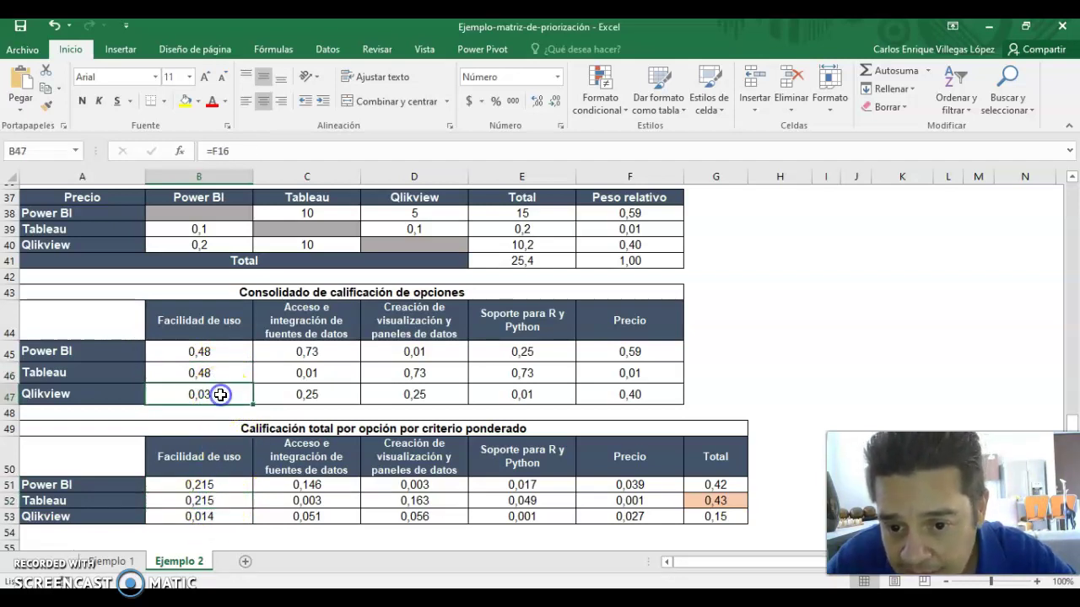
left_click(216, 517)
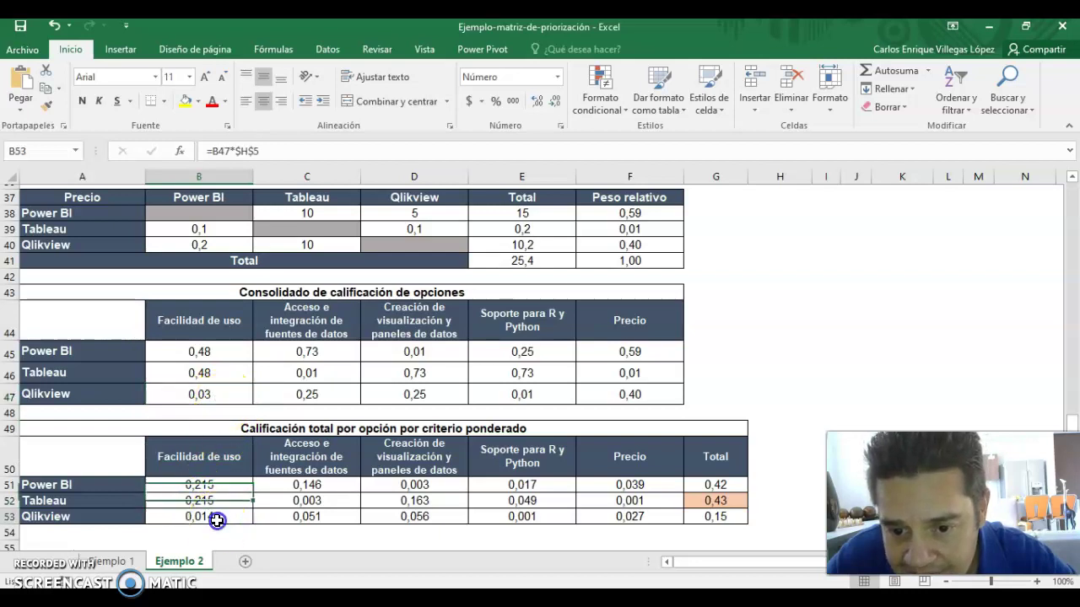
Examine Power BI's weighted Acceso e integración de fuentes de datos score and the Total formulas of Power BI and Tableau.
left_click(333, 486)
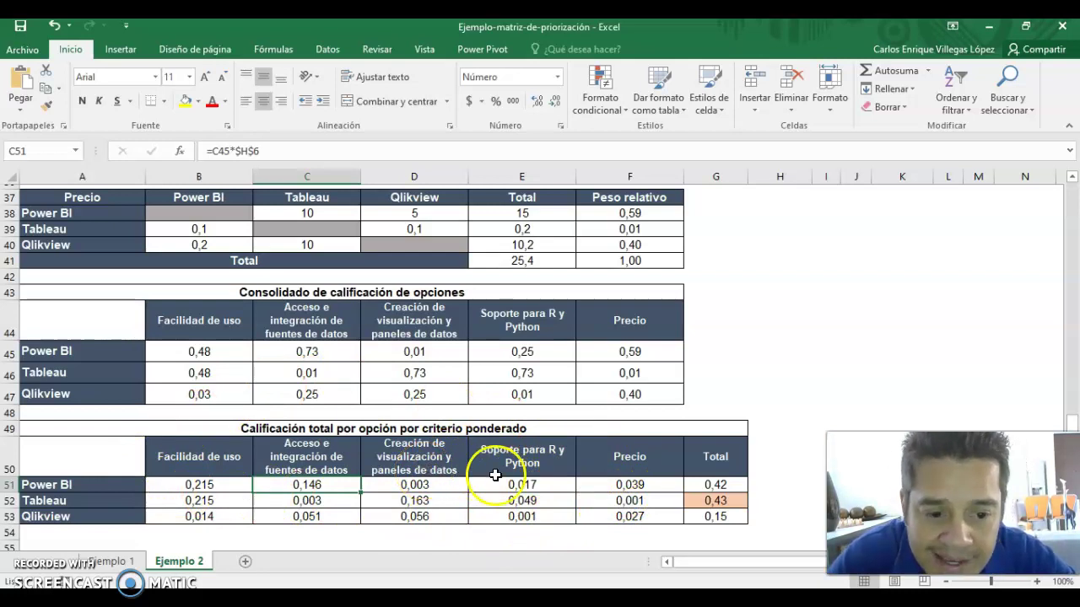
left_click(727, 480)
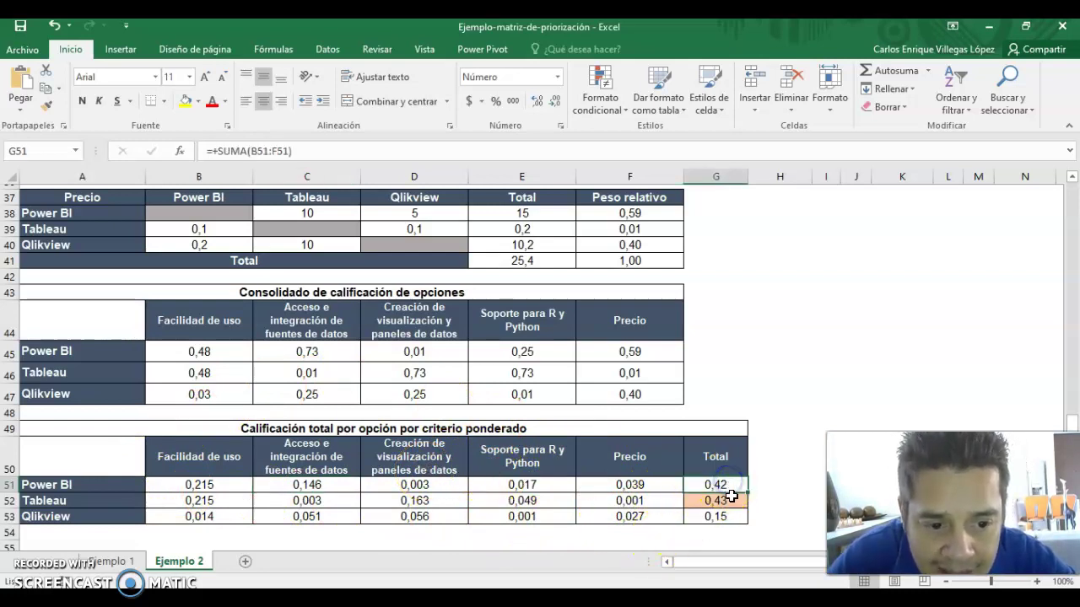
left_click(732, 503)
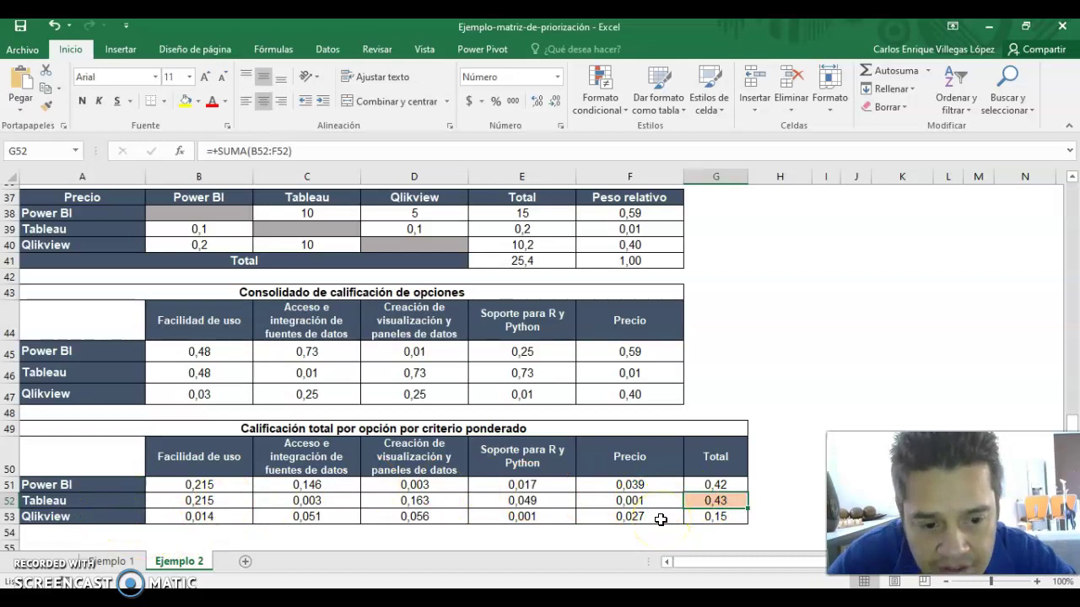
left_click(722, 502)
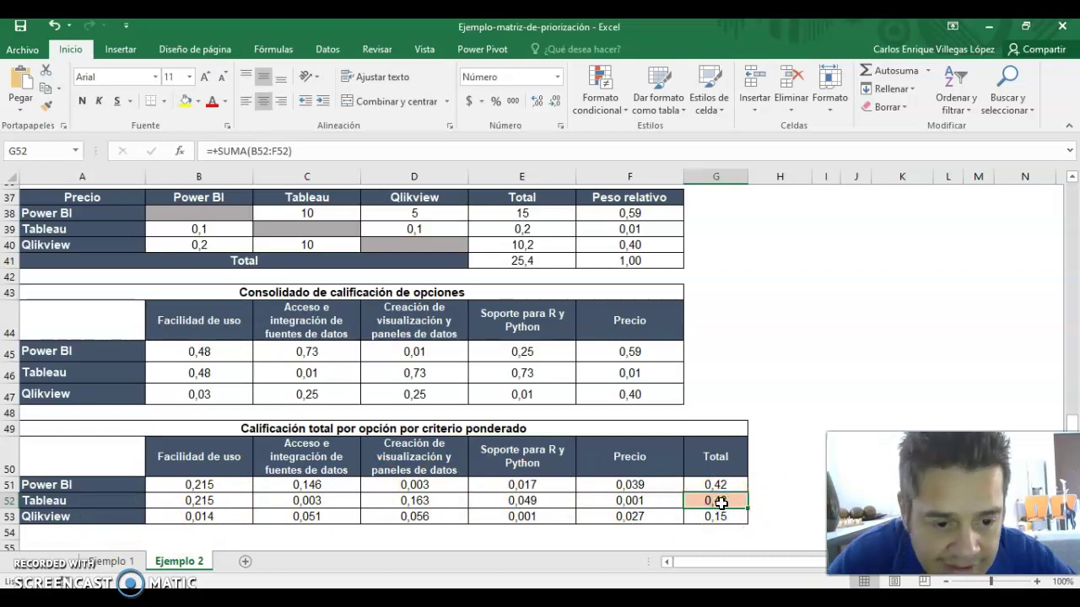
Examine Tableau's weighted score under each criterion, from Facilidad de uso to Precio, and the Total that sums them.
left_click(210, 501)
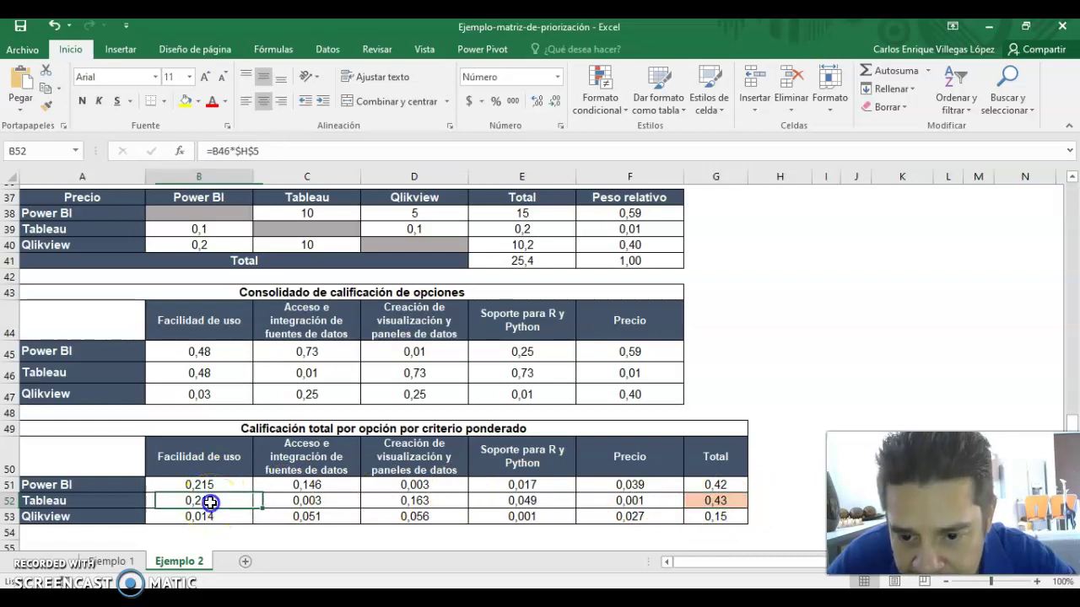
left_click(325, 501)
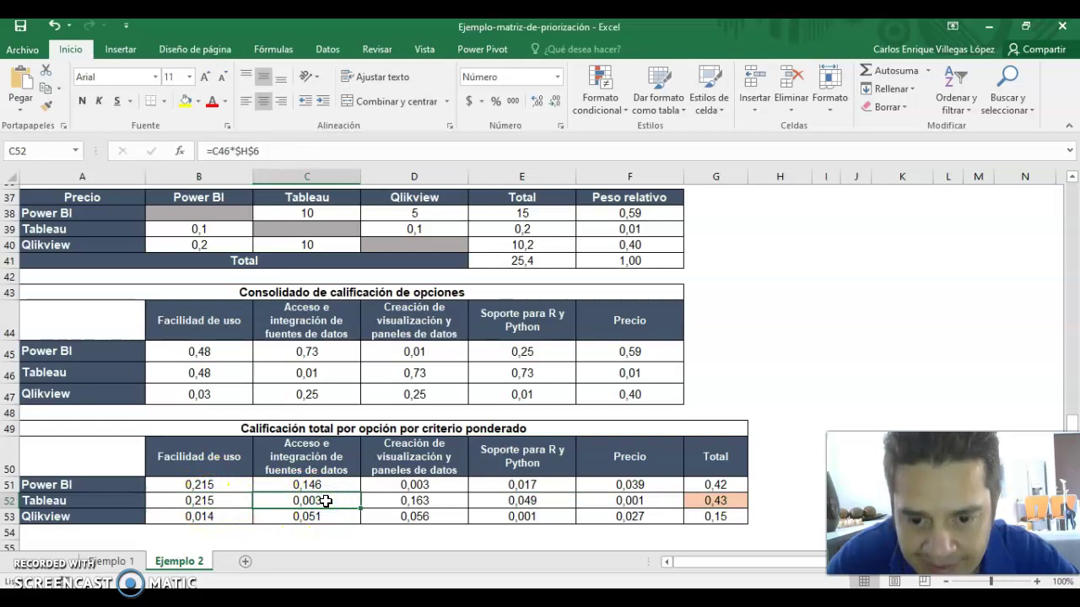
left_click(428, 498)
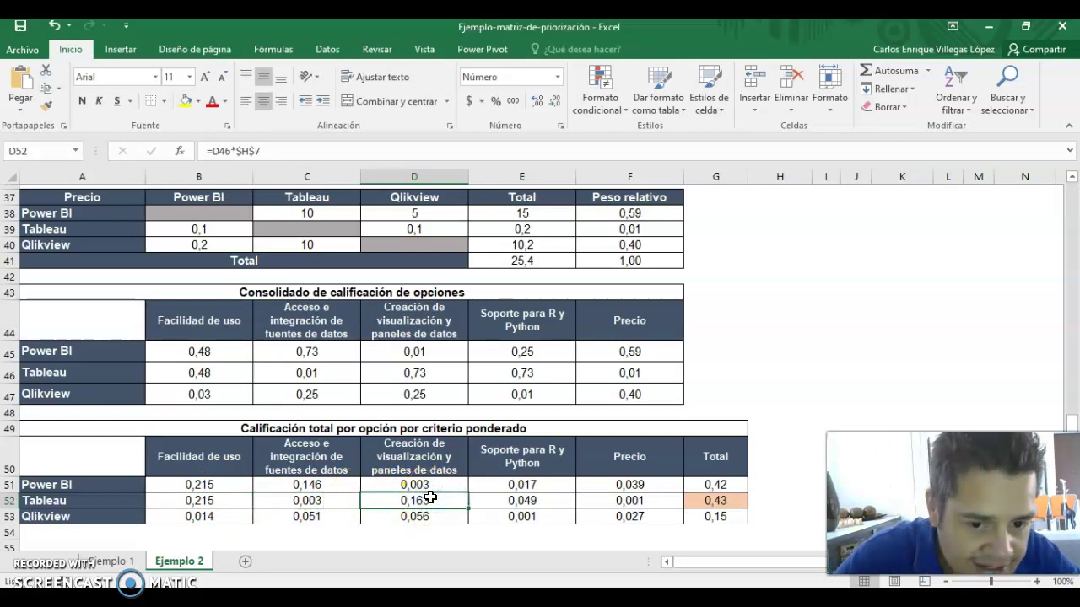
left_click(569, 504)
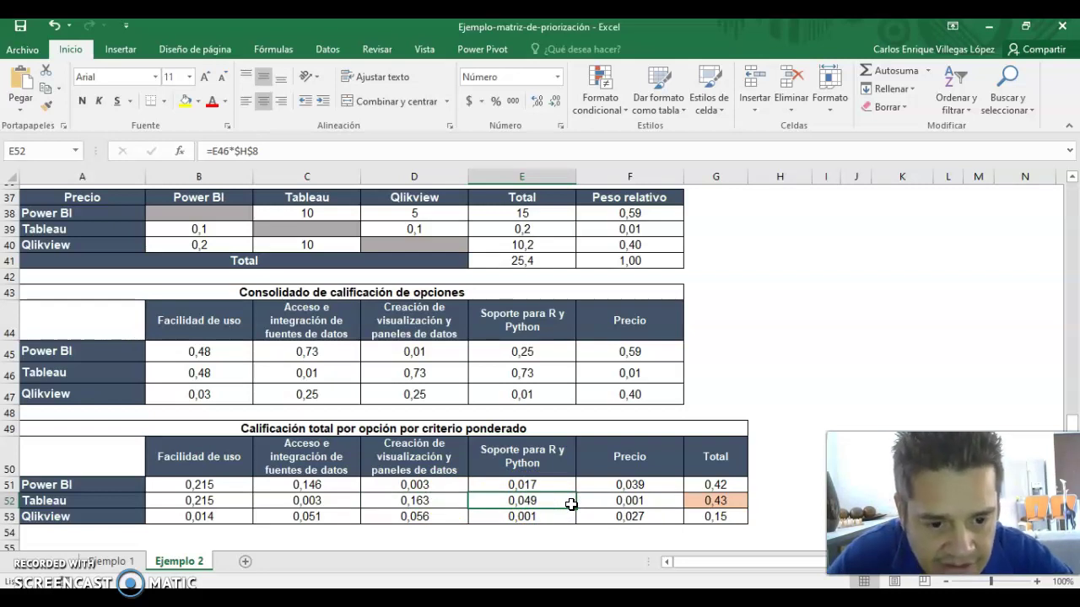
left_click(614, 503)
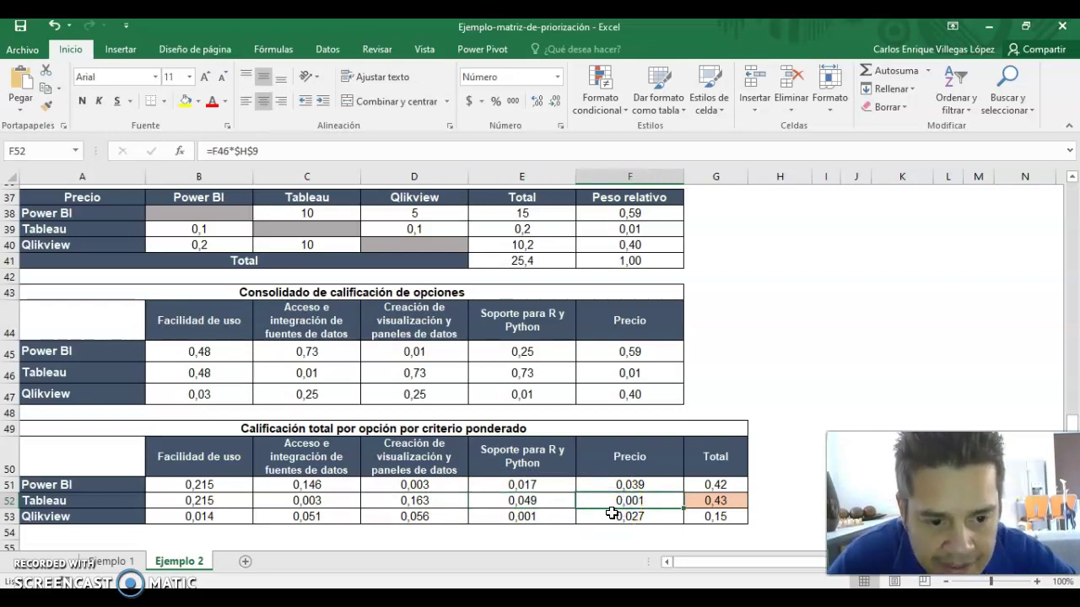
left_click(740, 500)
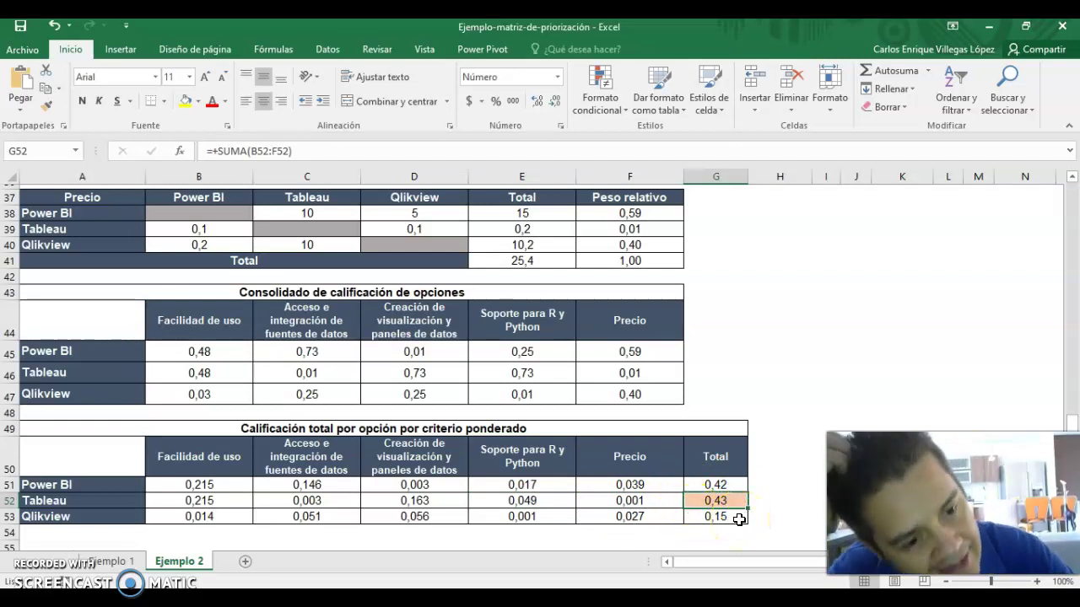
Compare the weighted Total of Power BI, Tableau and Qlikview in the final rating table.
key("Down")
key("Down")
key("Down")
key("Down")
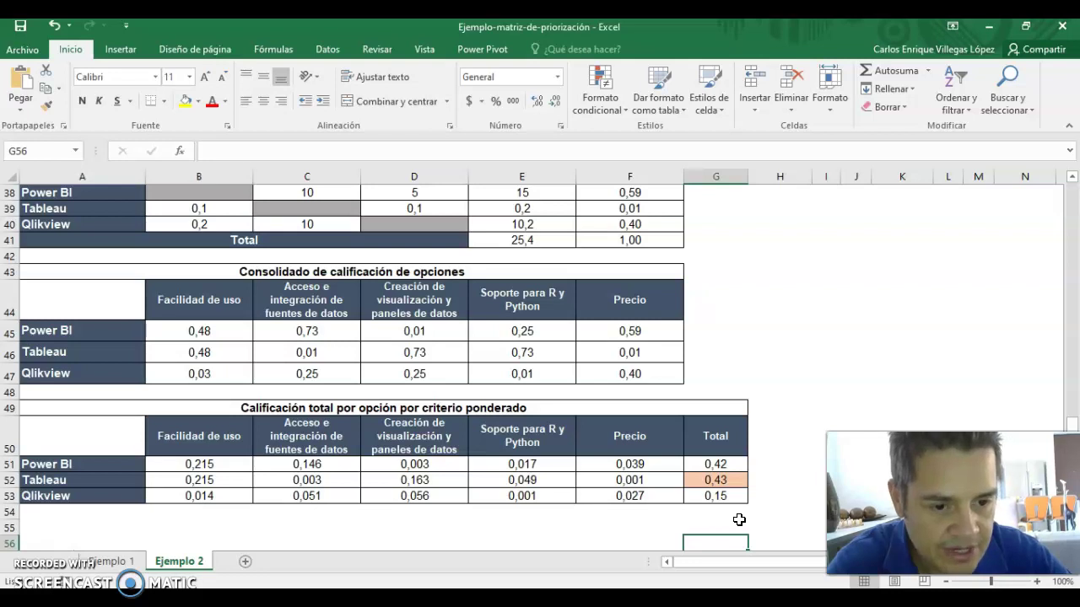
key("Down")
key("Down")
key("Down")
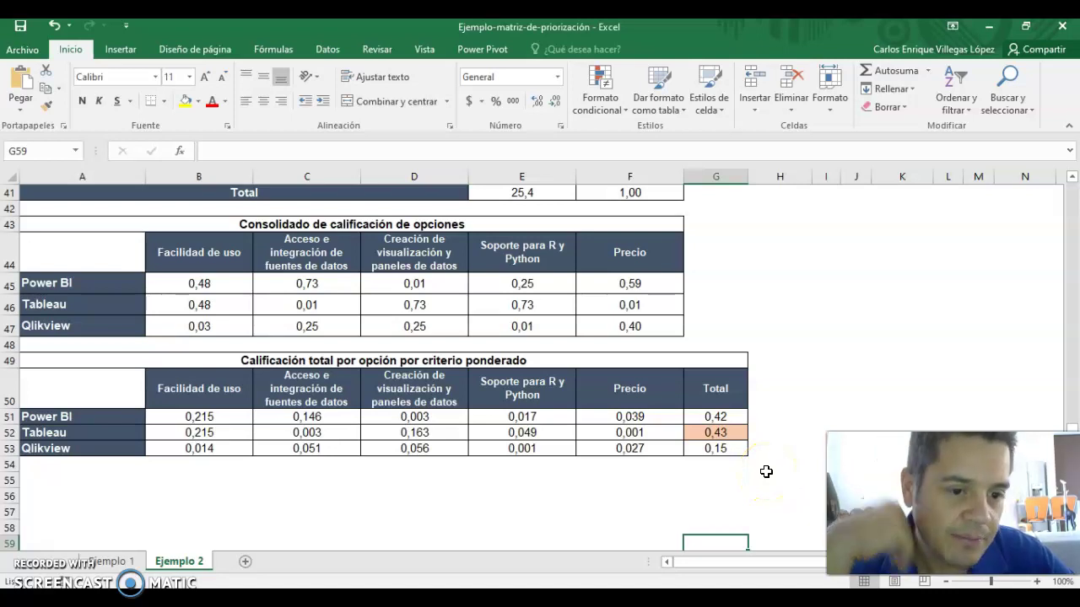
left_click(723, 417)
left_click(716, 448)
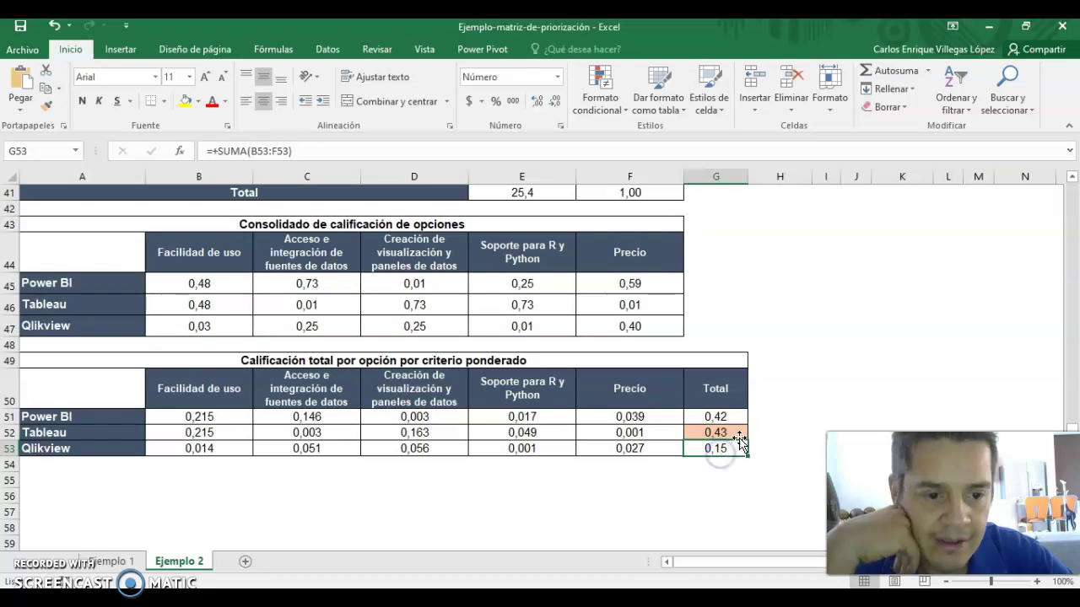
left_click(729, 432)
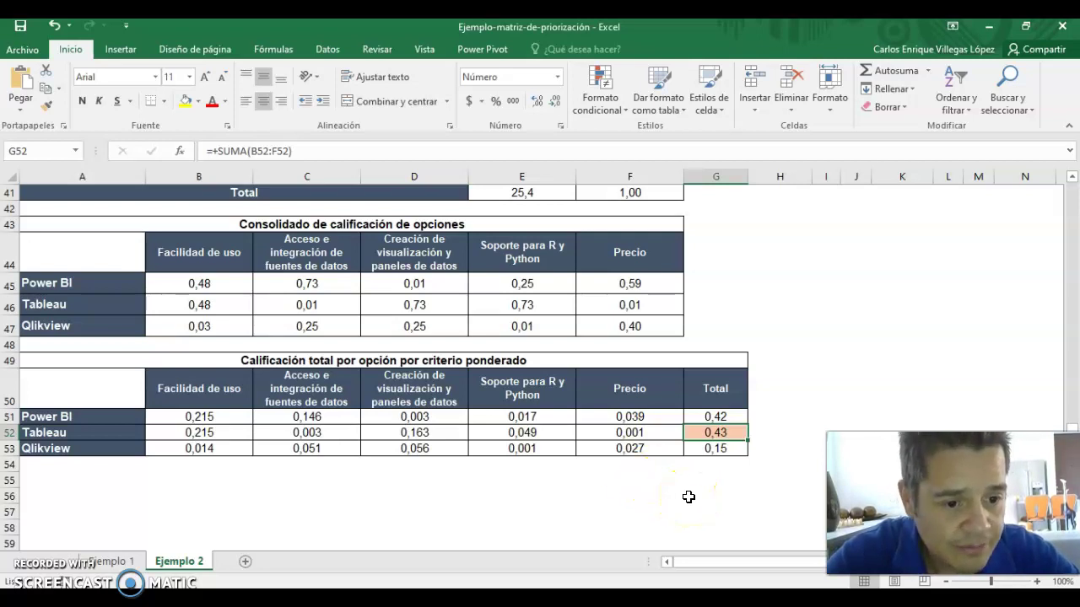
left_click(731, 416)
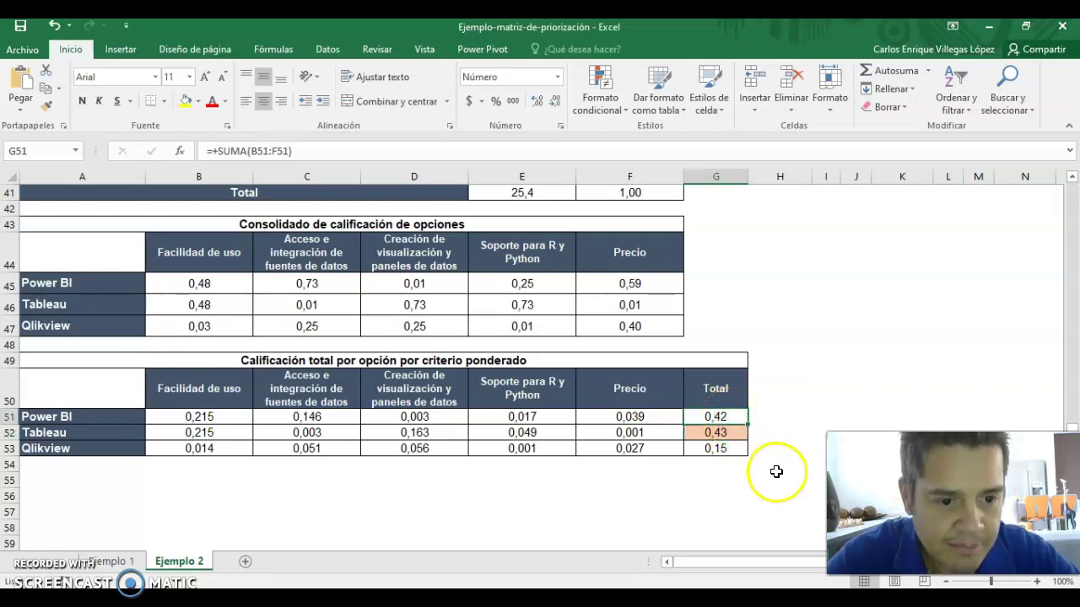
left_click(724, 448)
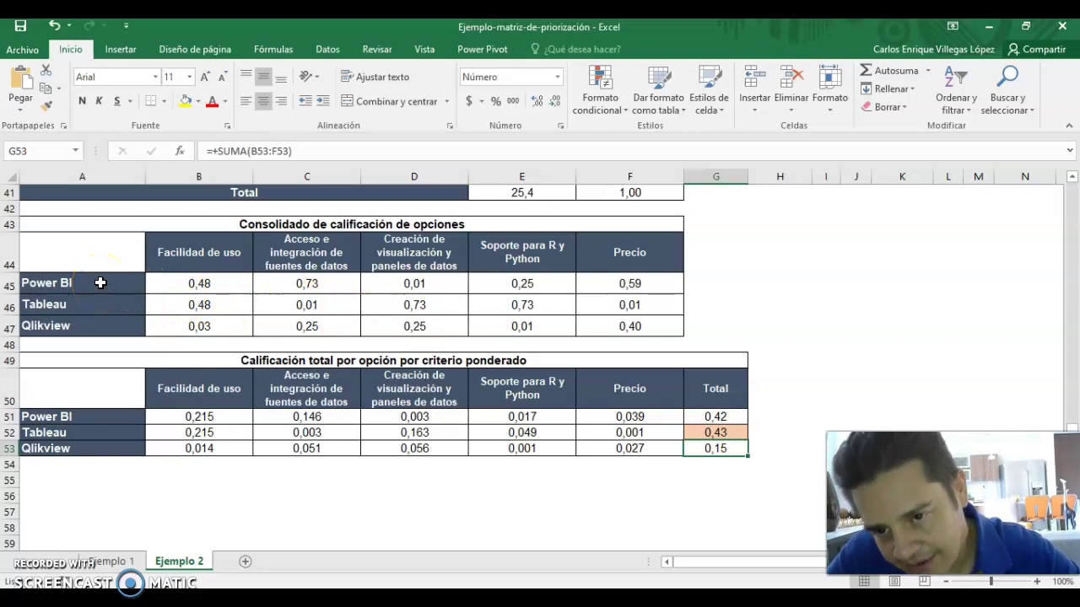
Highlight the three option names, and the criteria headings from Facilidad de uso to Soporte para R y Python, in the Consolidado de calificación de opciones table.
left_click_drag(101, 283, 96, 321)
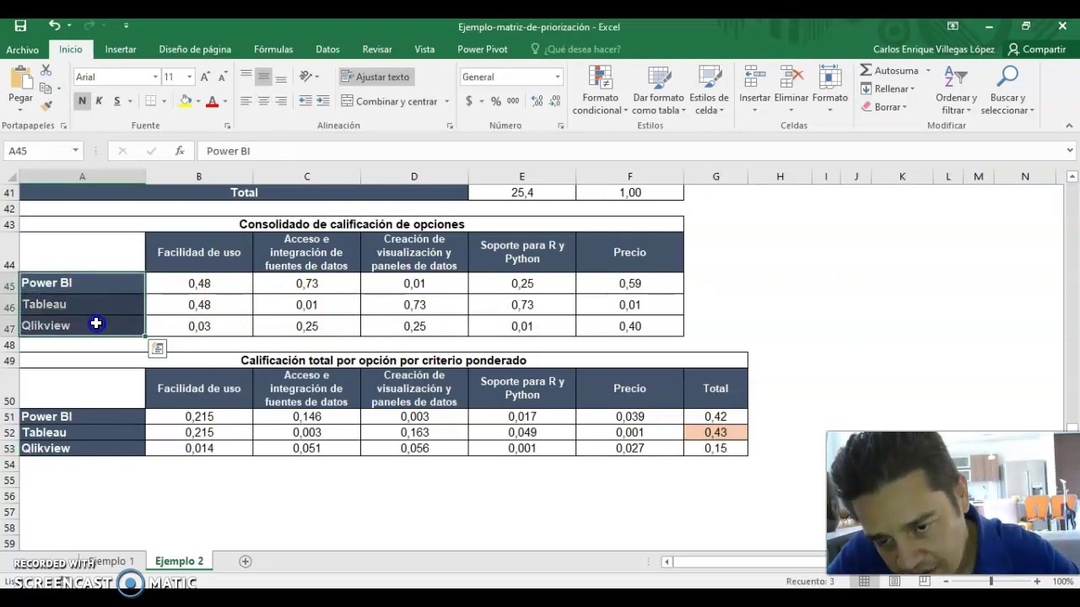
left_click(198, 257)
left_click_drag(254, 257, 502, 260)
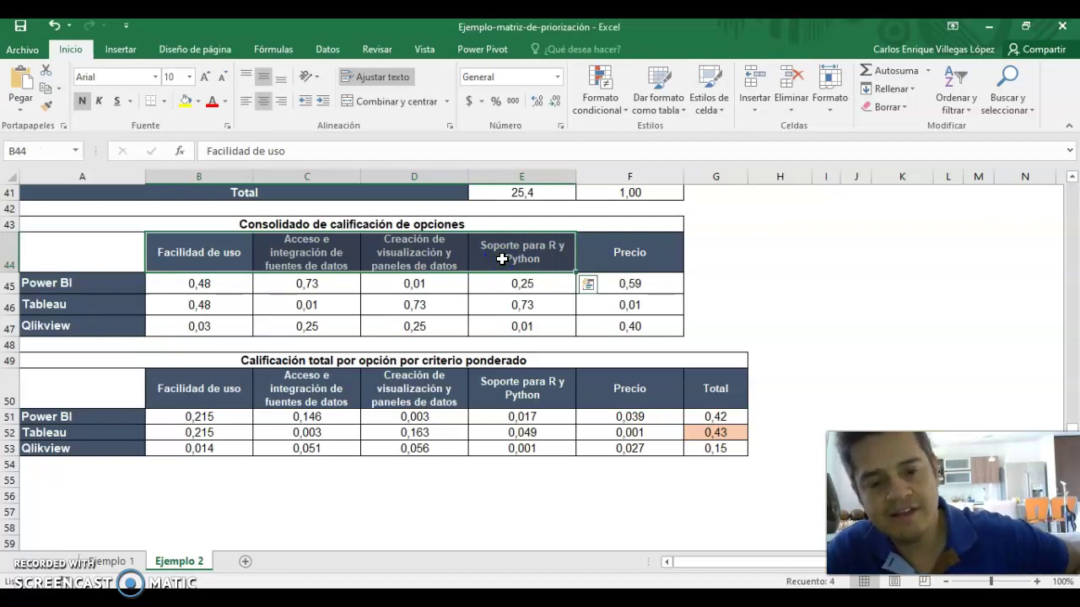
left_click_drag(208, 258, 518, 263)
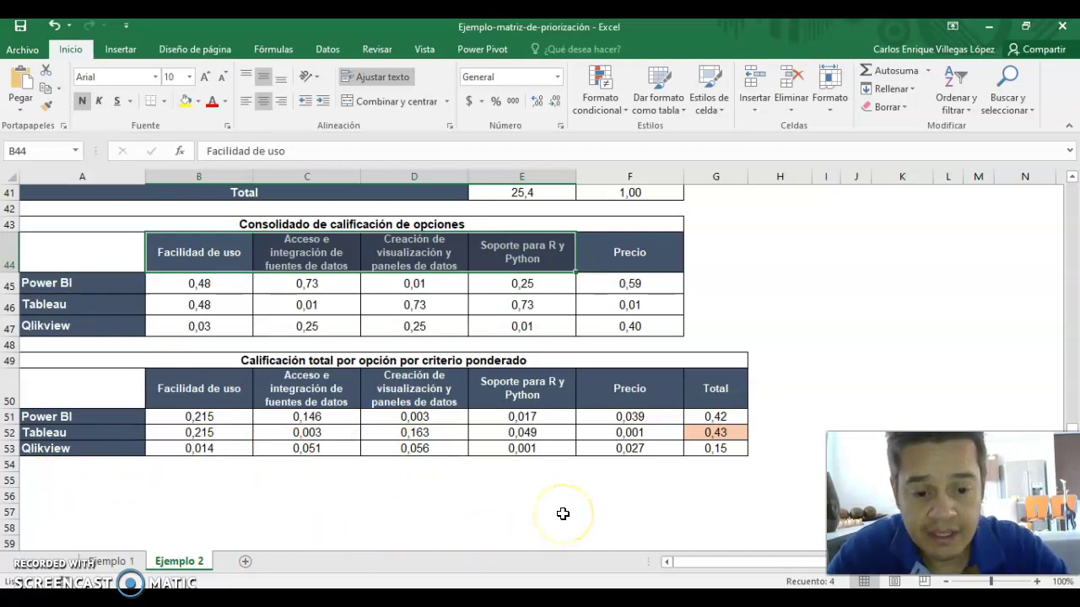
Switch to Chrome and bring up the ingenioempresa.com article on the matriz de priorización.
left_click(564, 588)
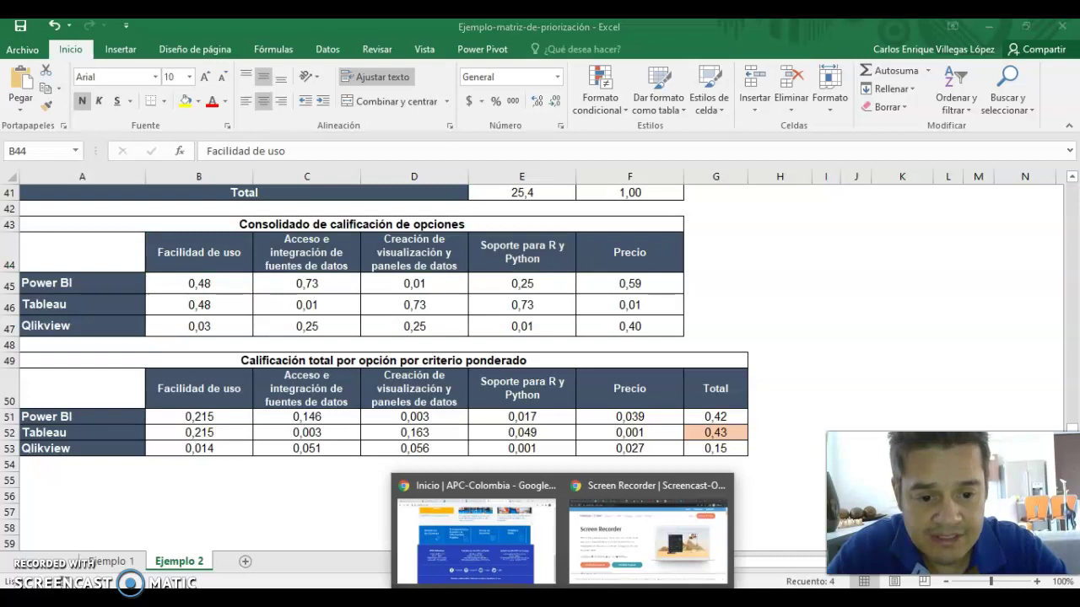
left_click(616, 561)
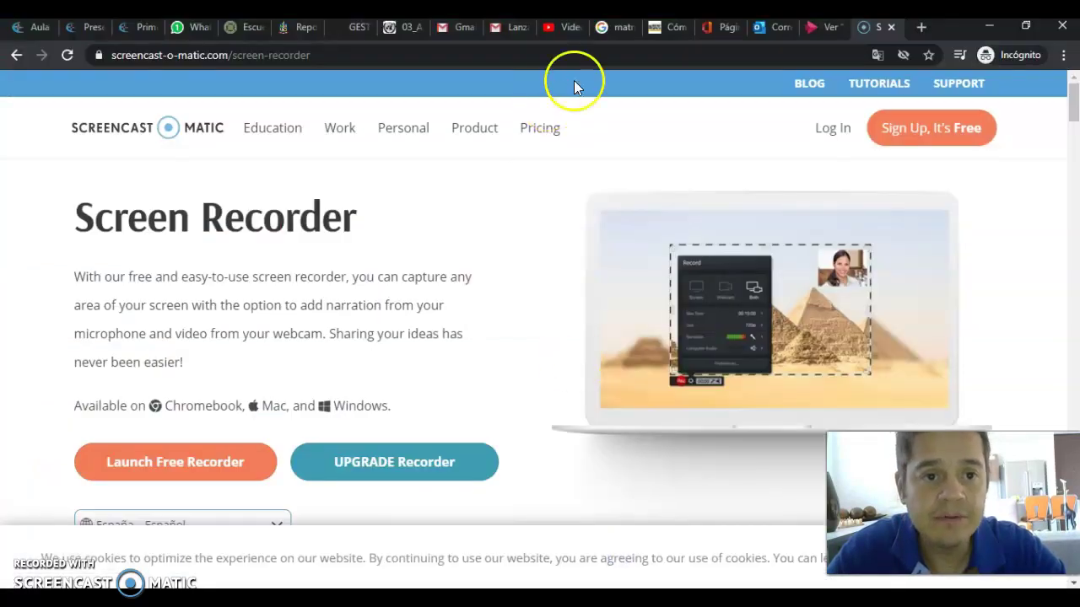
left_click(675, 31)
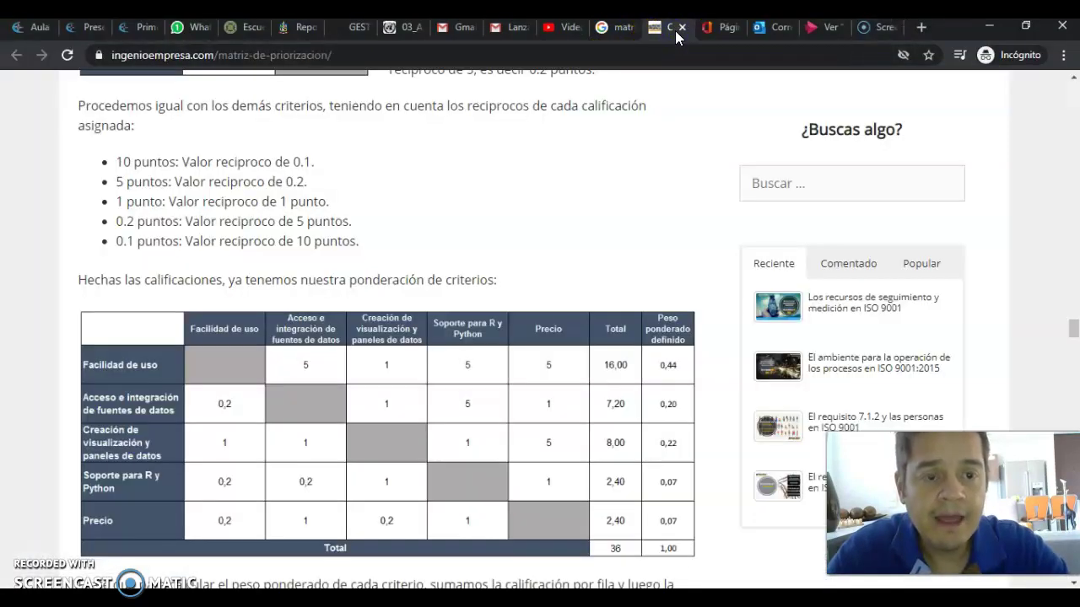
Review the article from its criteria weighting table through the option matrices to the Ejemplo en excel download section.
scroll(333, 393, "down", 1)
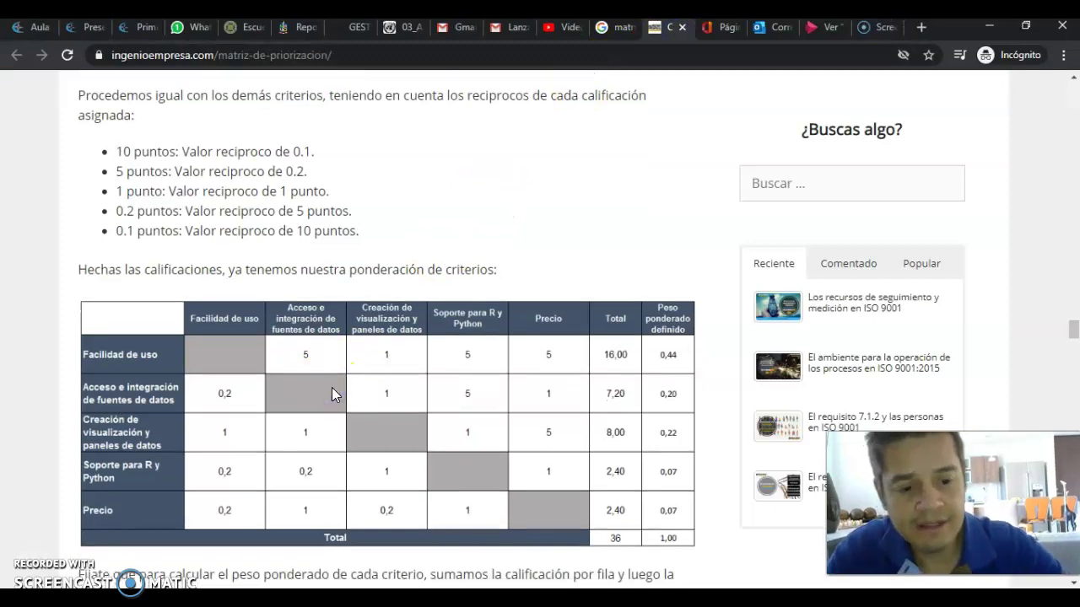
scroll(331, 387, "down", 10)
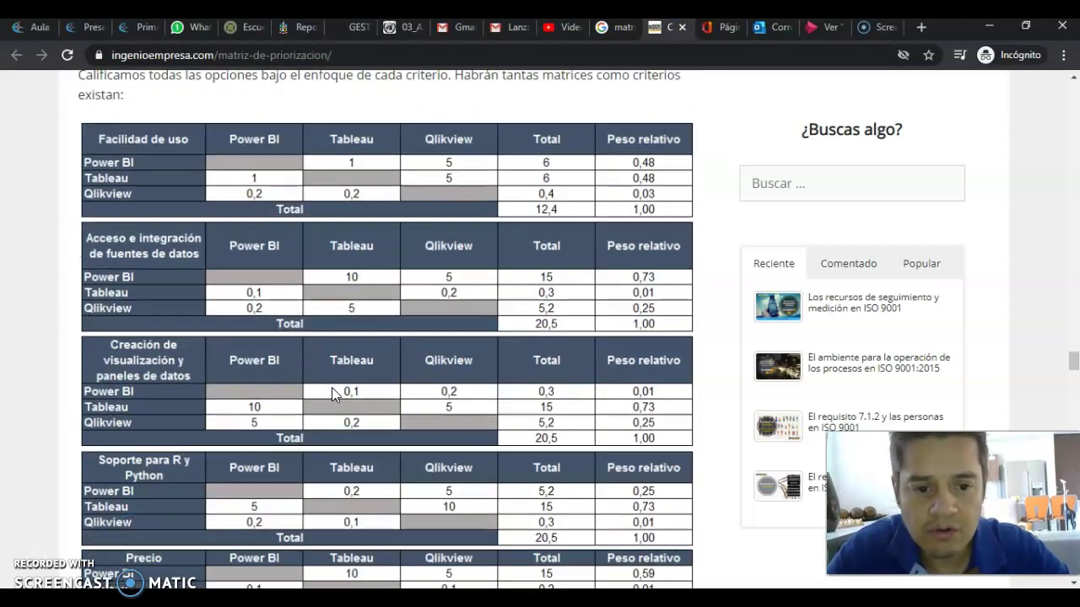
scroll(332, 387, "down", 8)
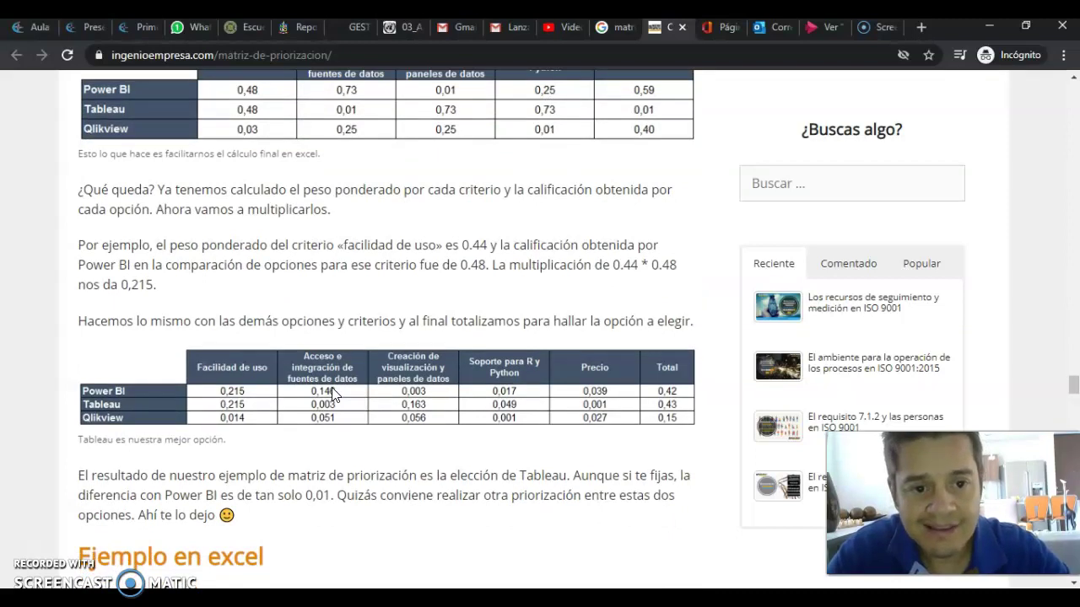
scroll(333, 392, "down", 1)
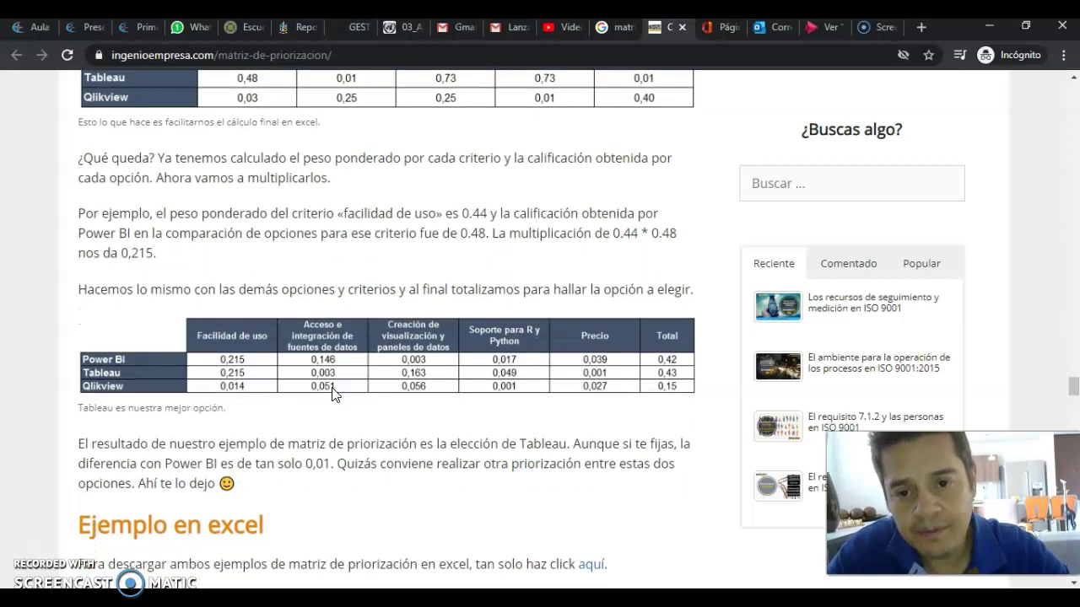
scroll(332, 393, "down", 5)
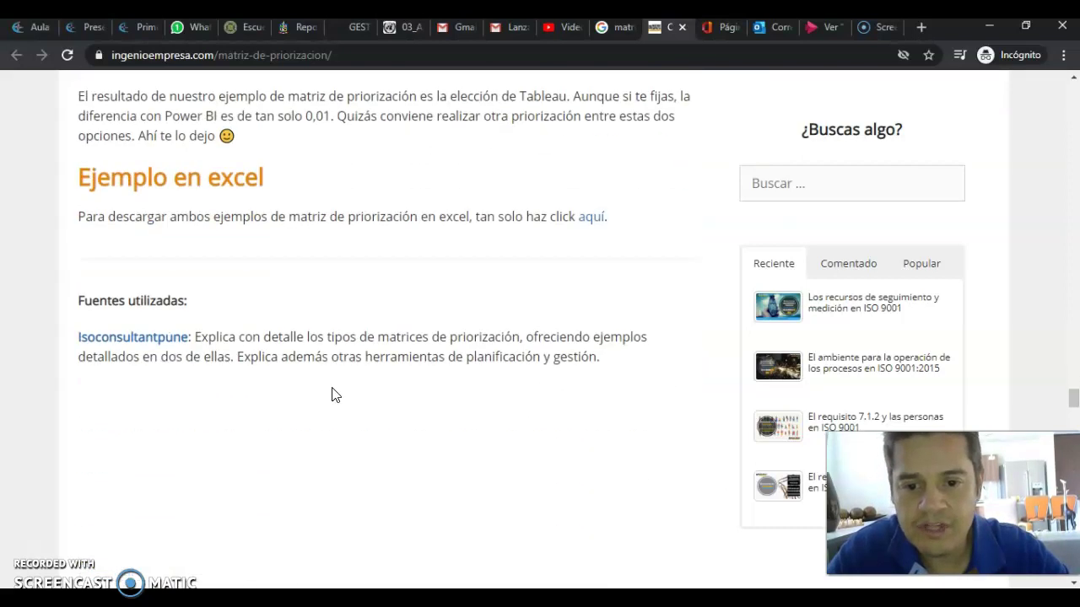
Reread the article's closing result paragraph, its weighted totals table and the preceding consolidated option ratings.
scroll(333, 393, "up", 2)
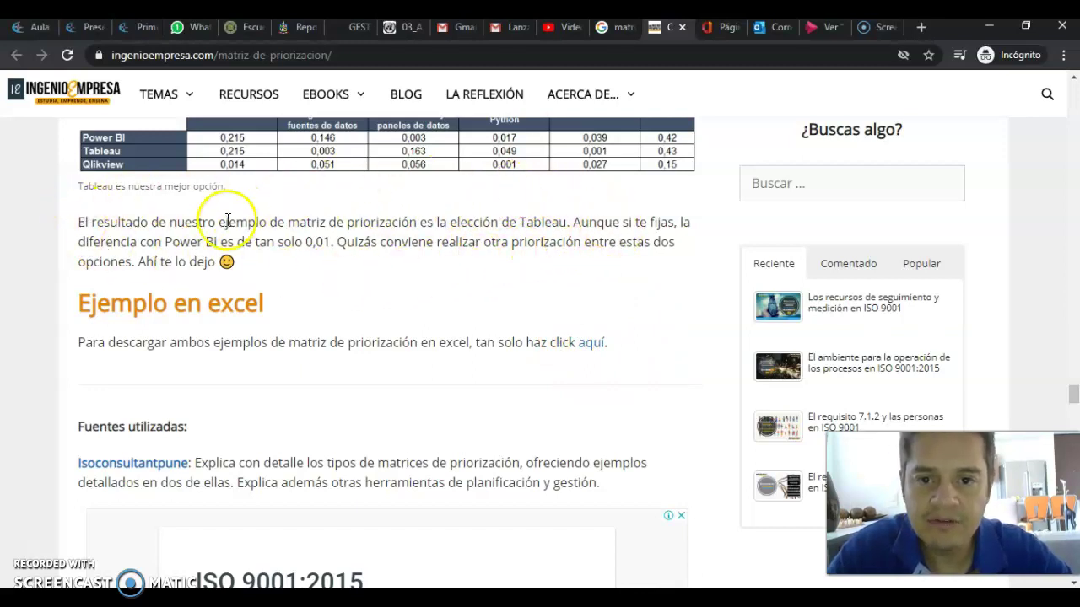
scroll(270, 273, "up", 1)
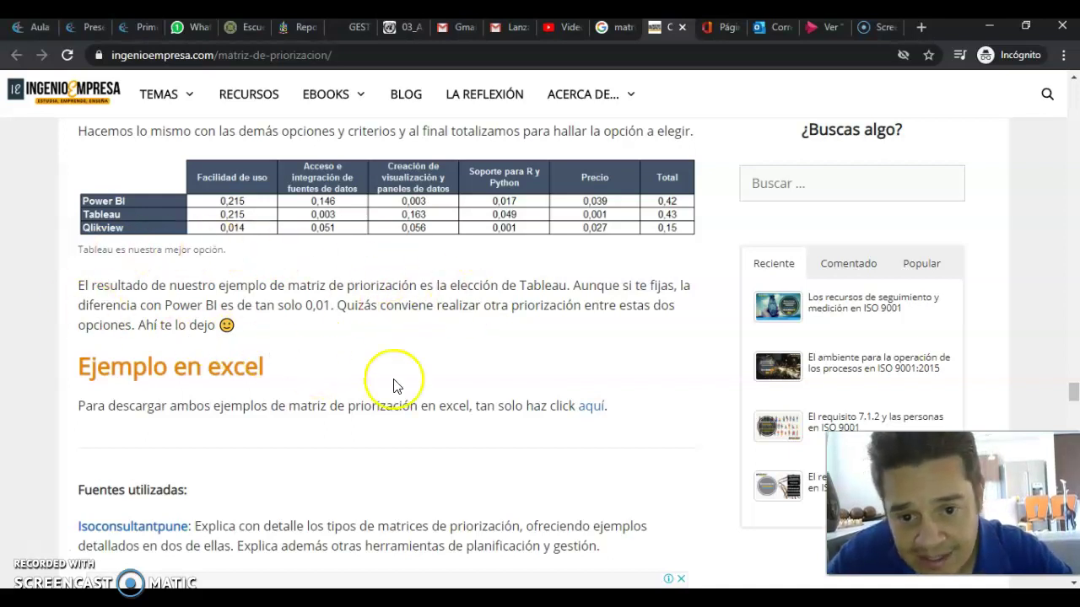
scroll(334, 197, "up", 5)
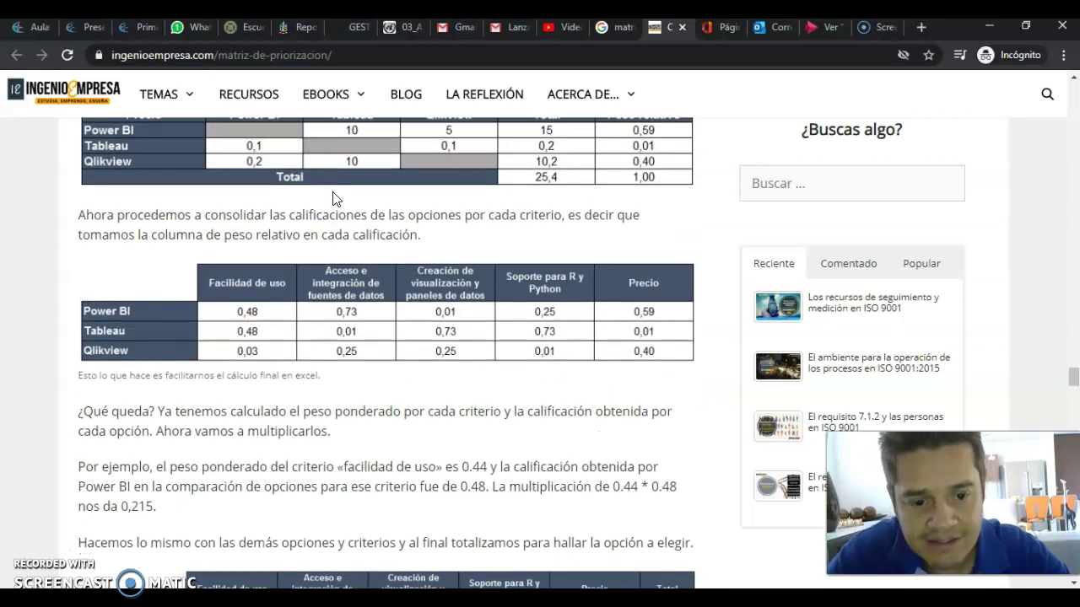
scroll(334, 197, "down", 4)
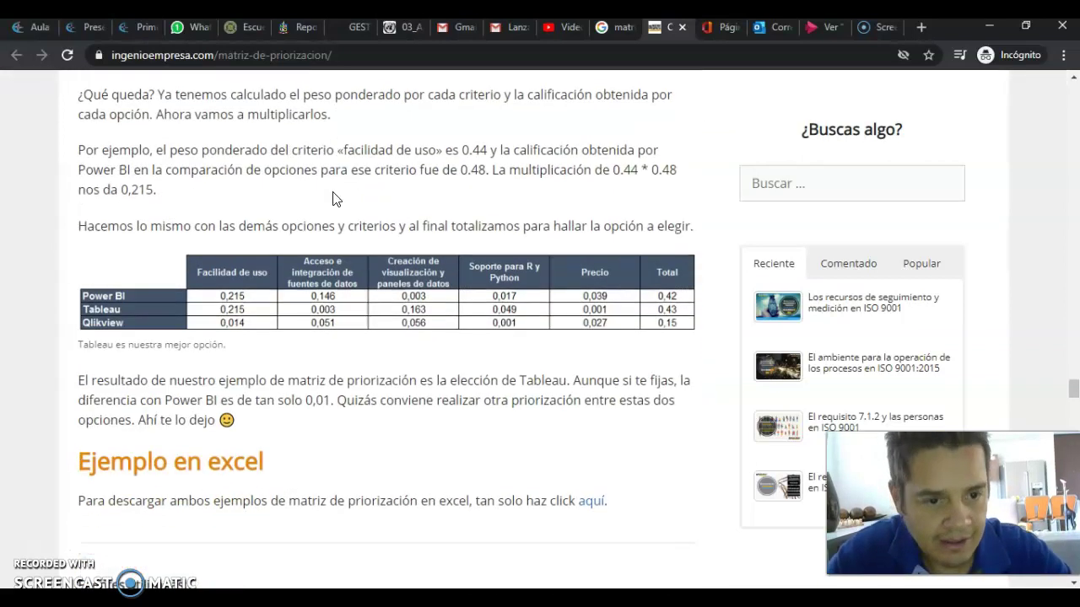